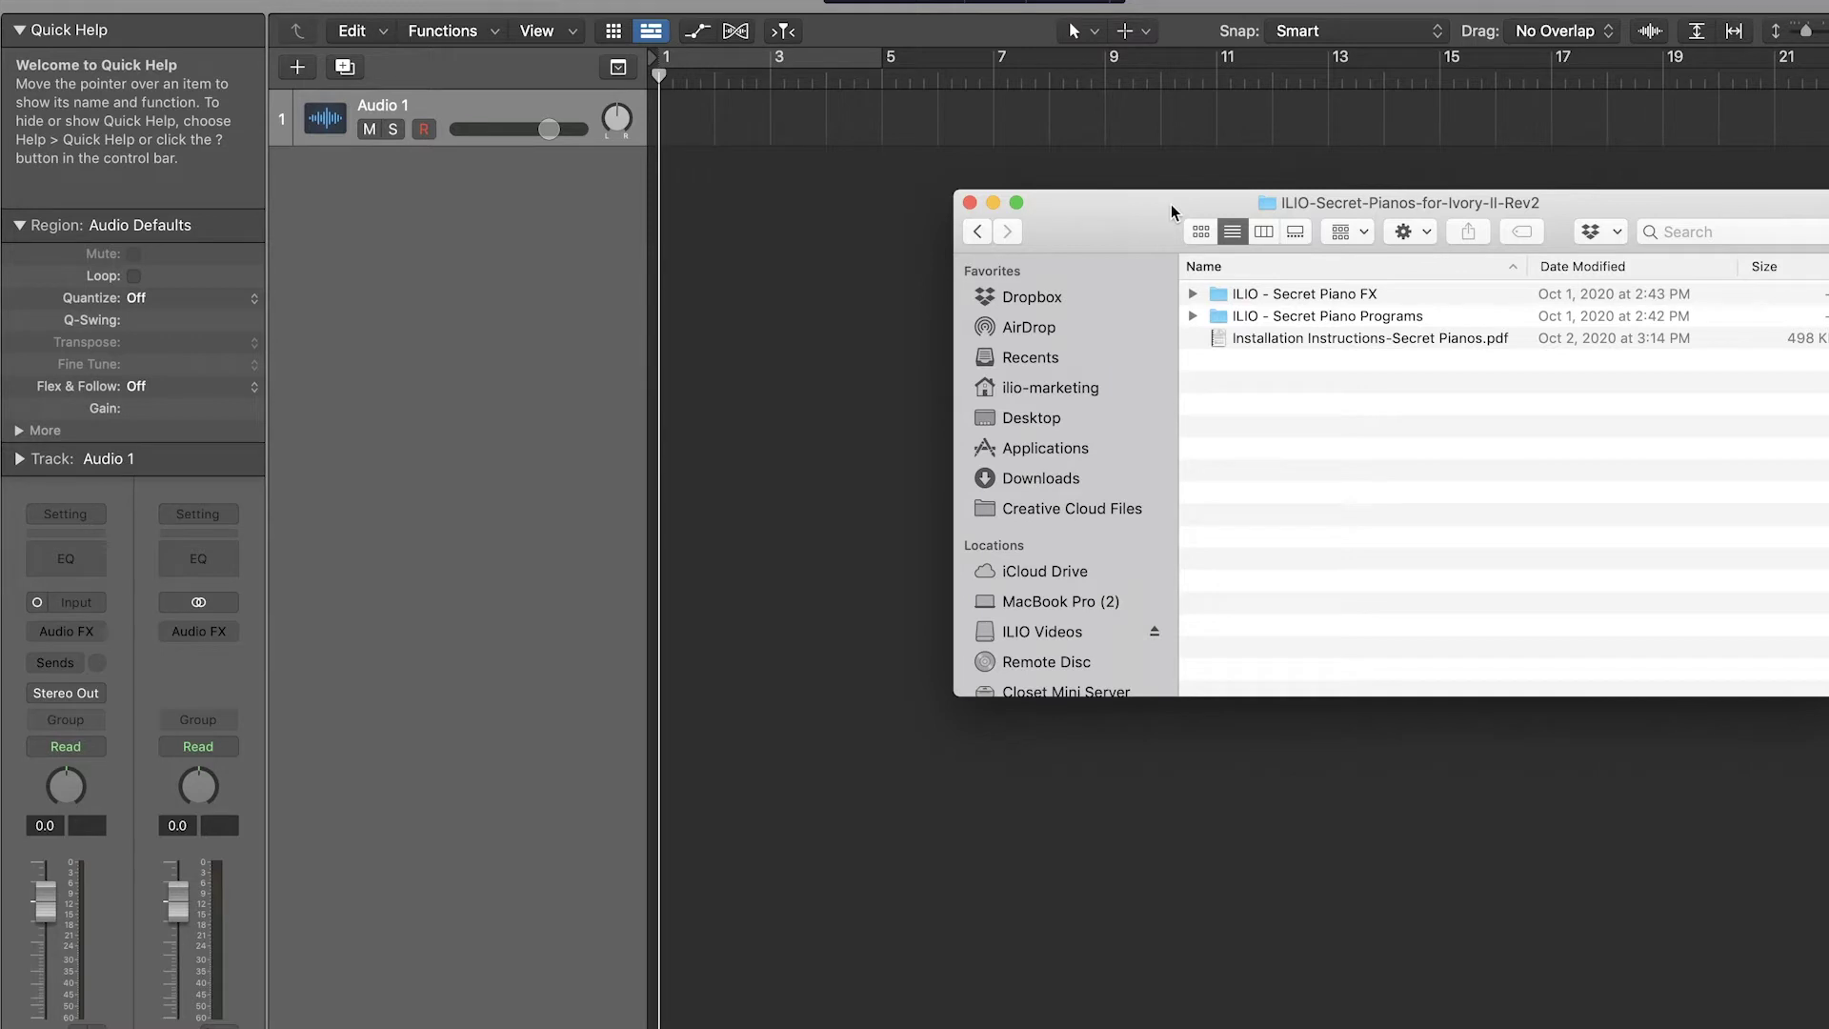
# Select the two ILIO Secret Piano folders, then open Ivory Items in a second window beside them
pyautogui.click(1342, 295)
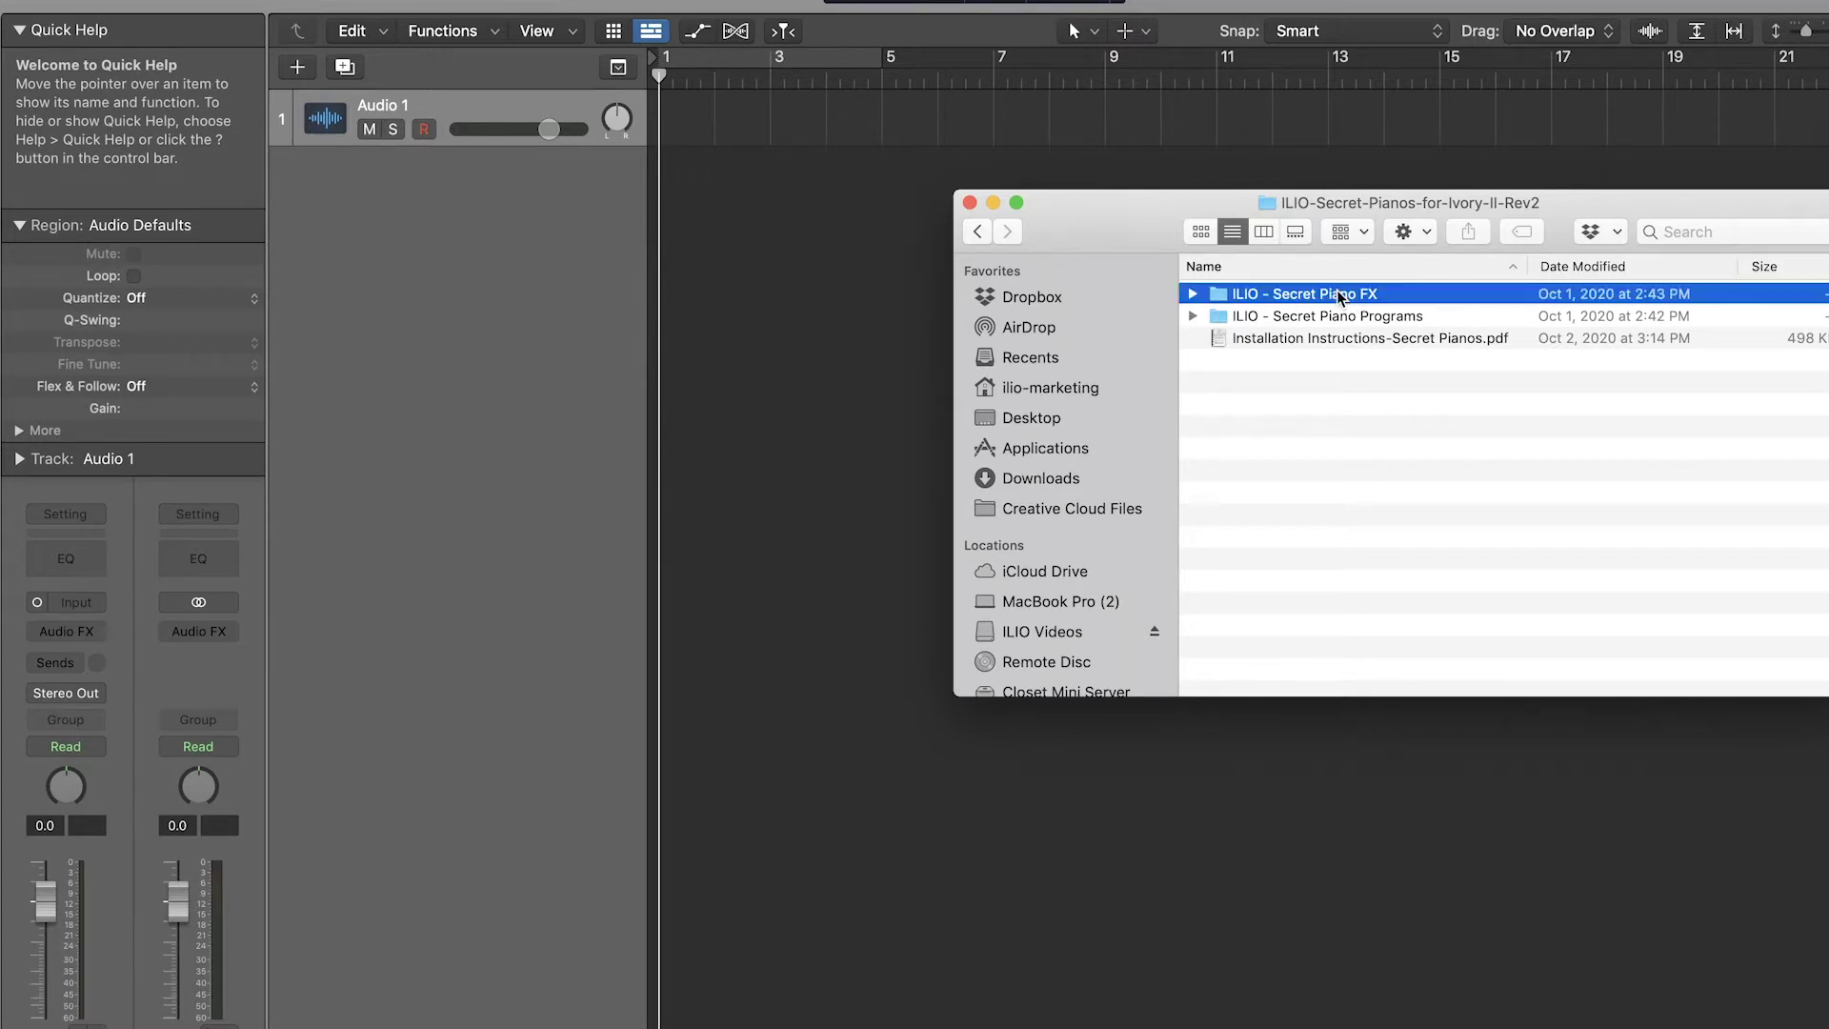
pyautogui.click(1343, 317)
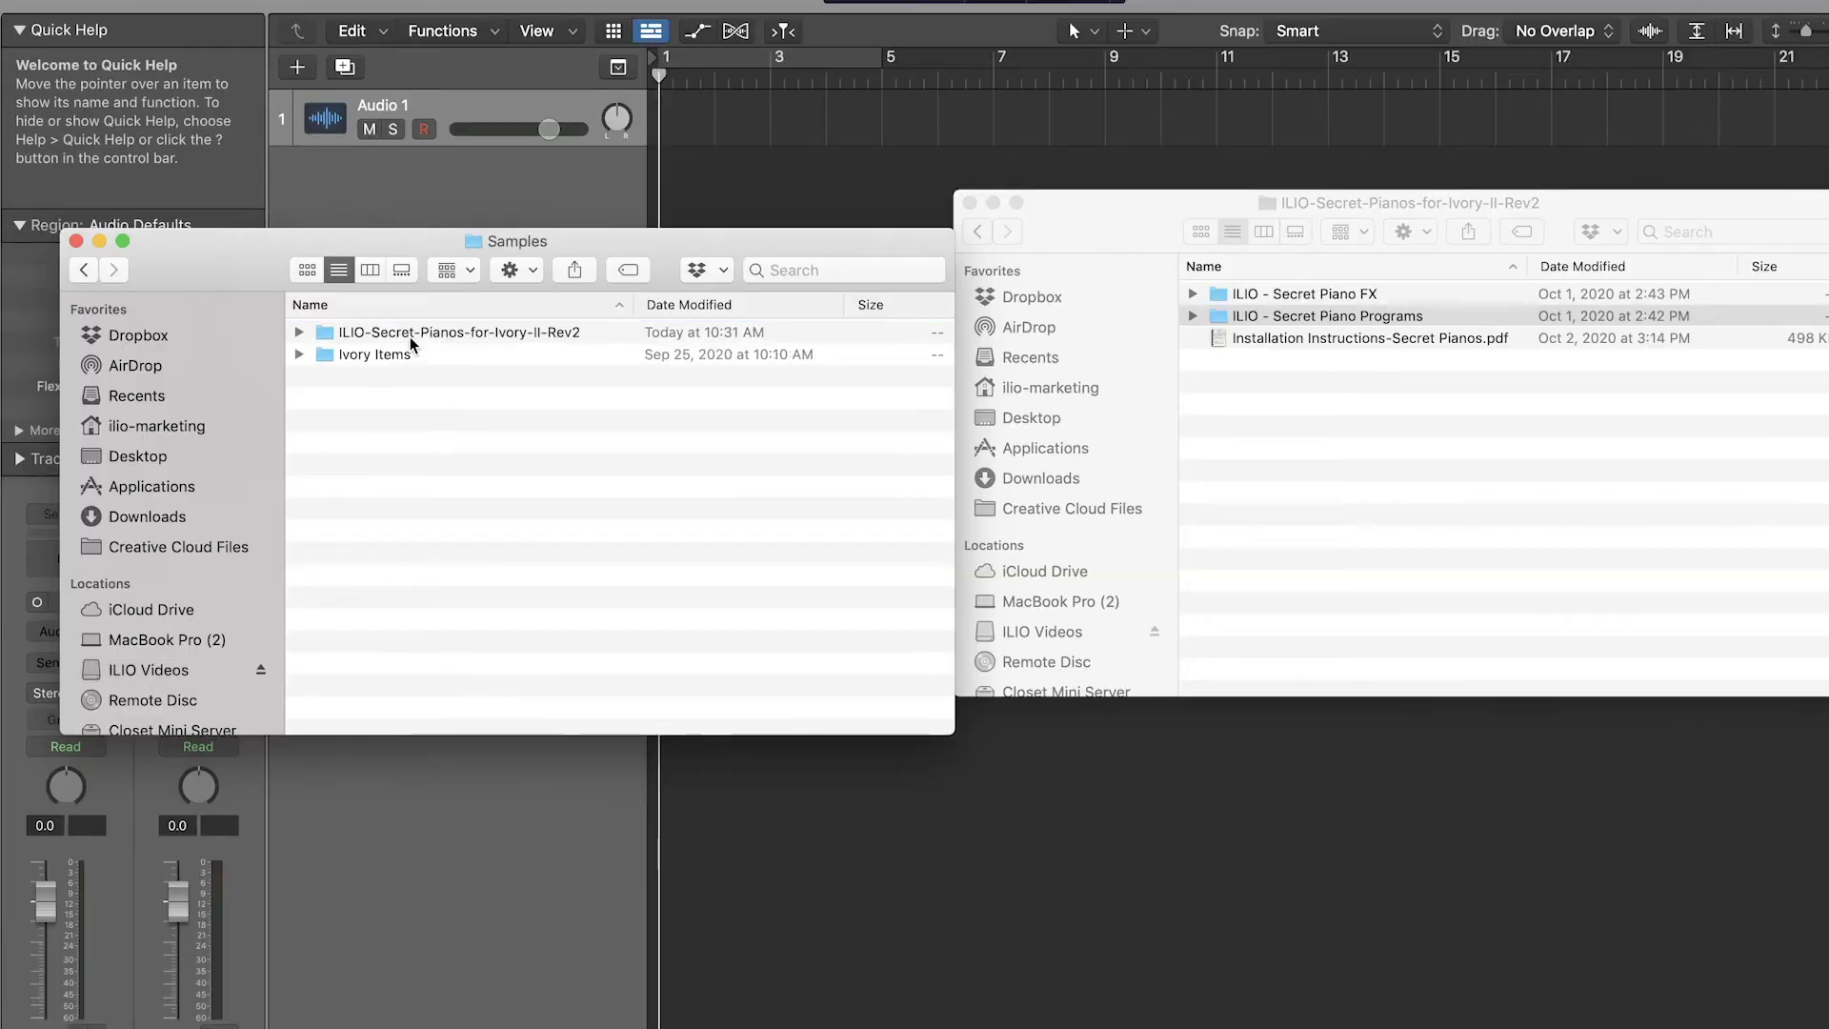
pyautogui.doubleClick(398, 355)
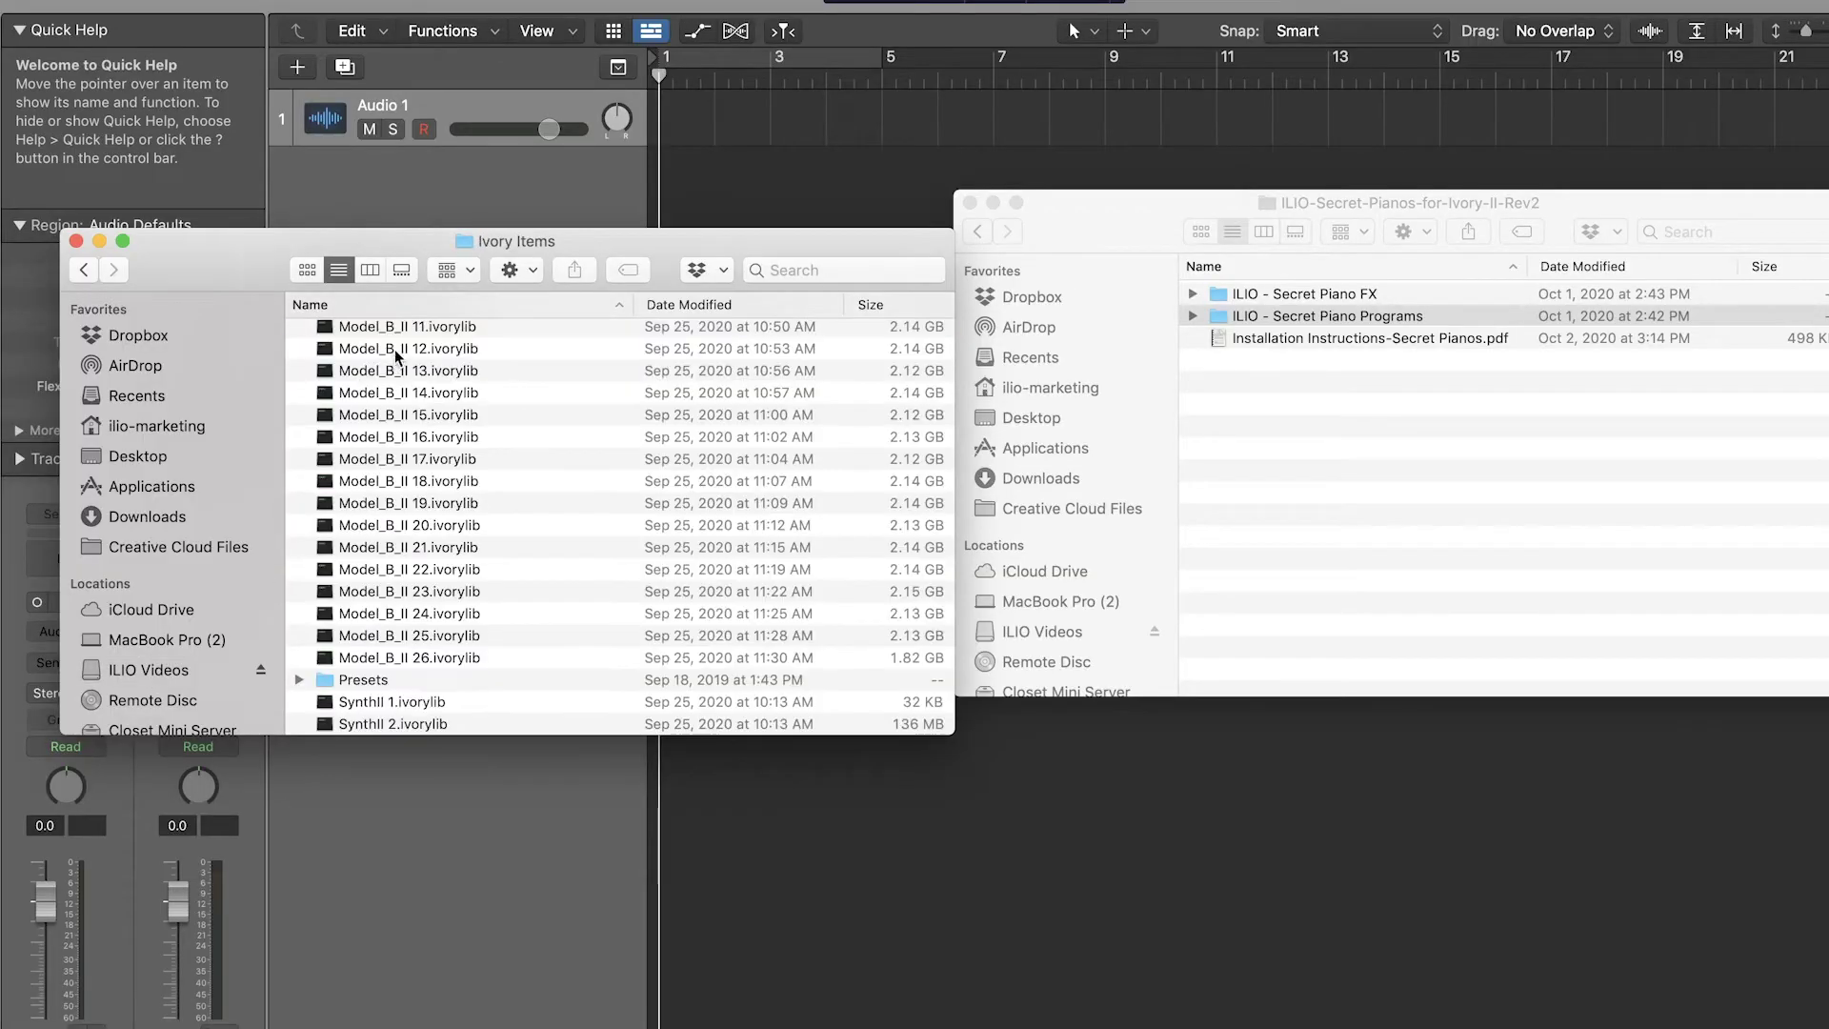
pyautogui.moveTo(642, 246); pyautogui.dragTo(637, 203)
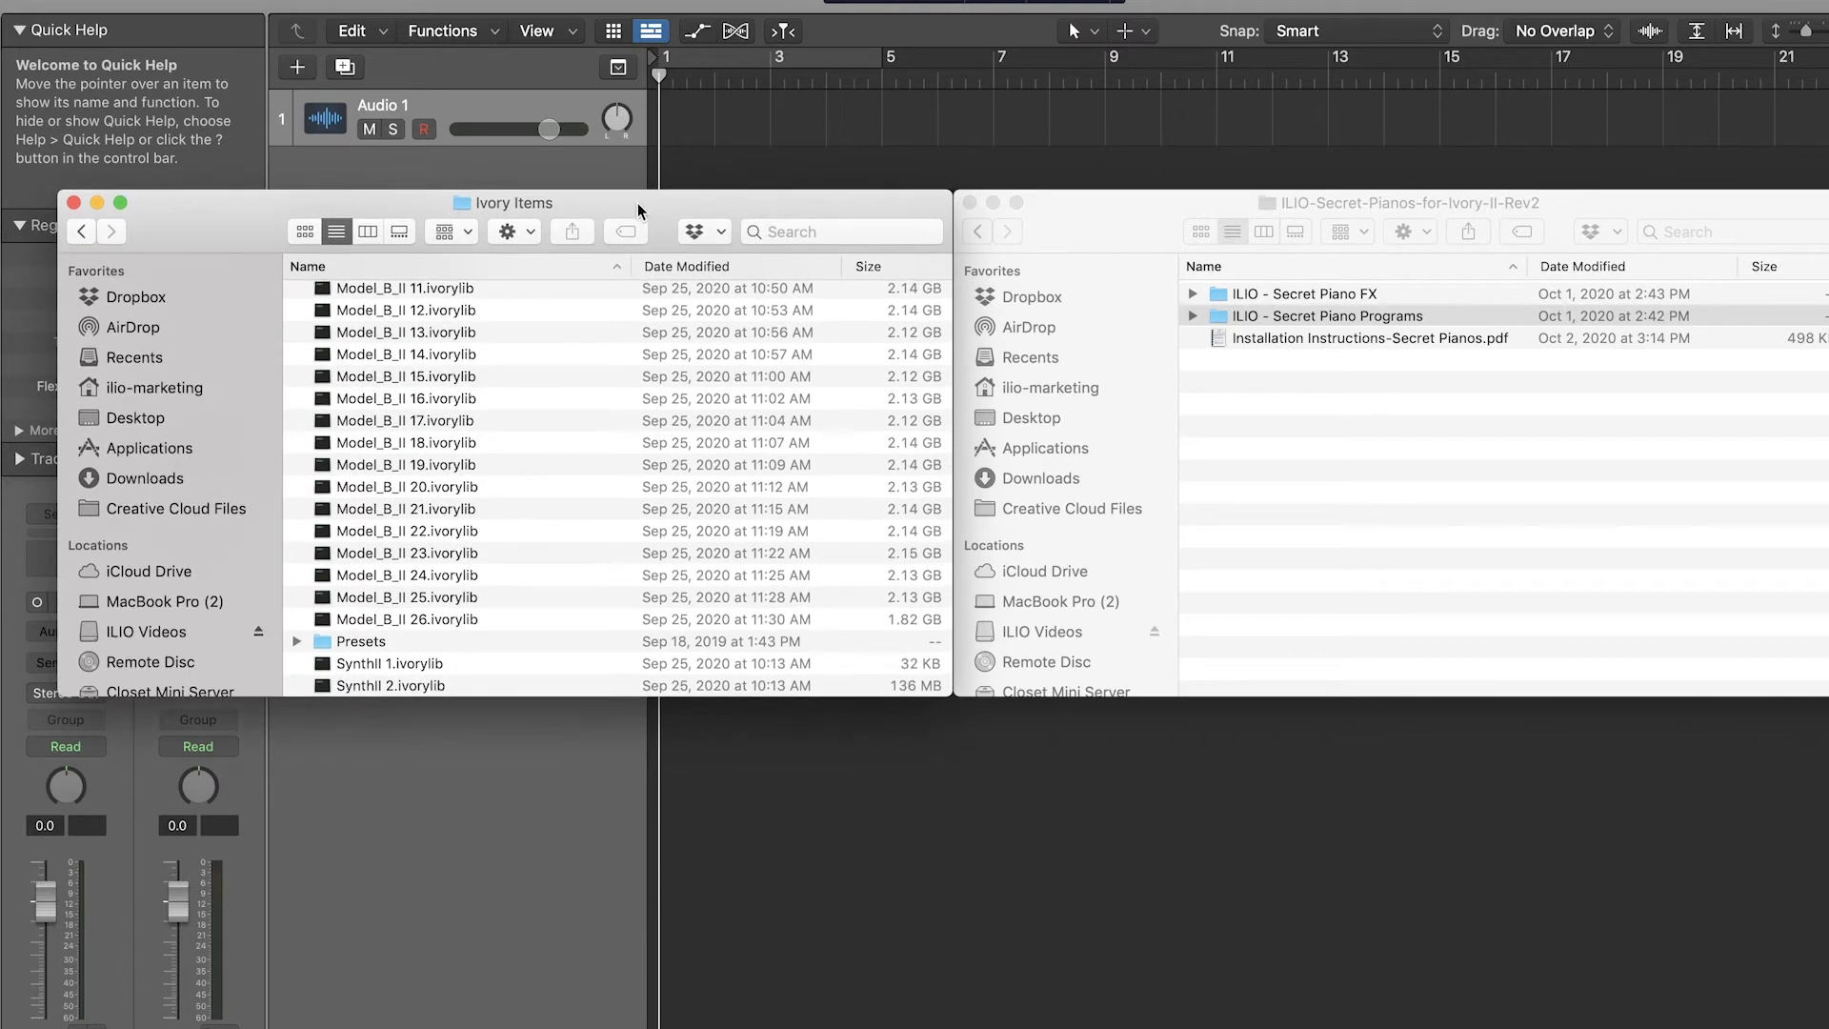
# Go into Ivory Items' Presets folder and then its Programs folder
pyautogui.scroll(15, 496, 409)
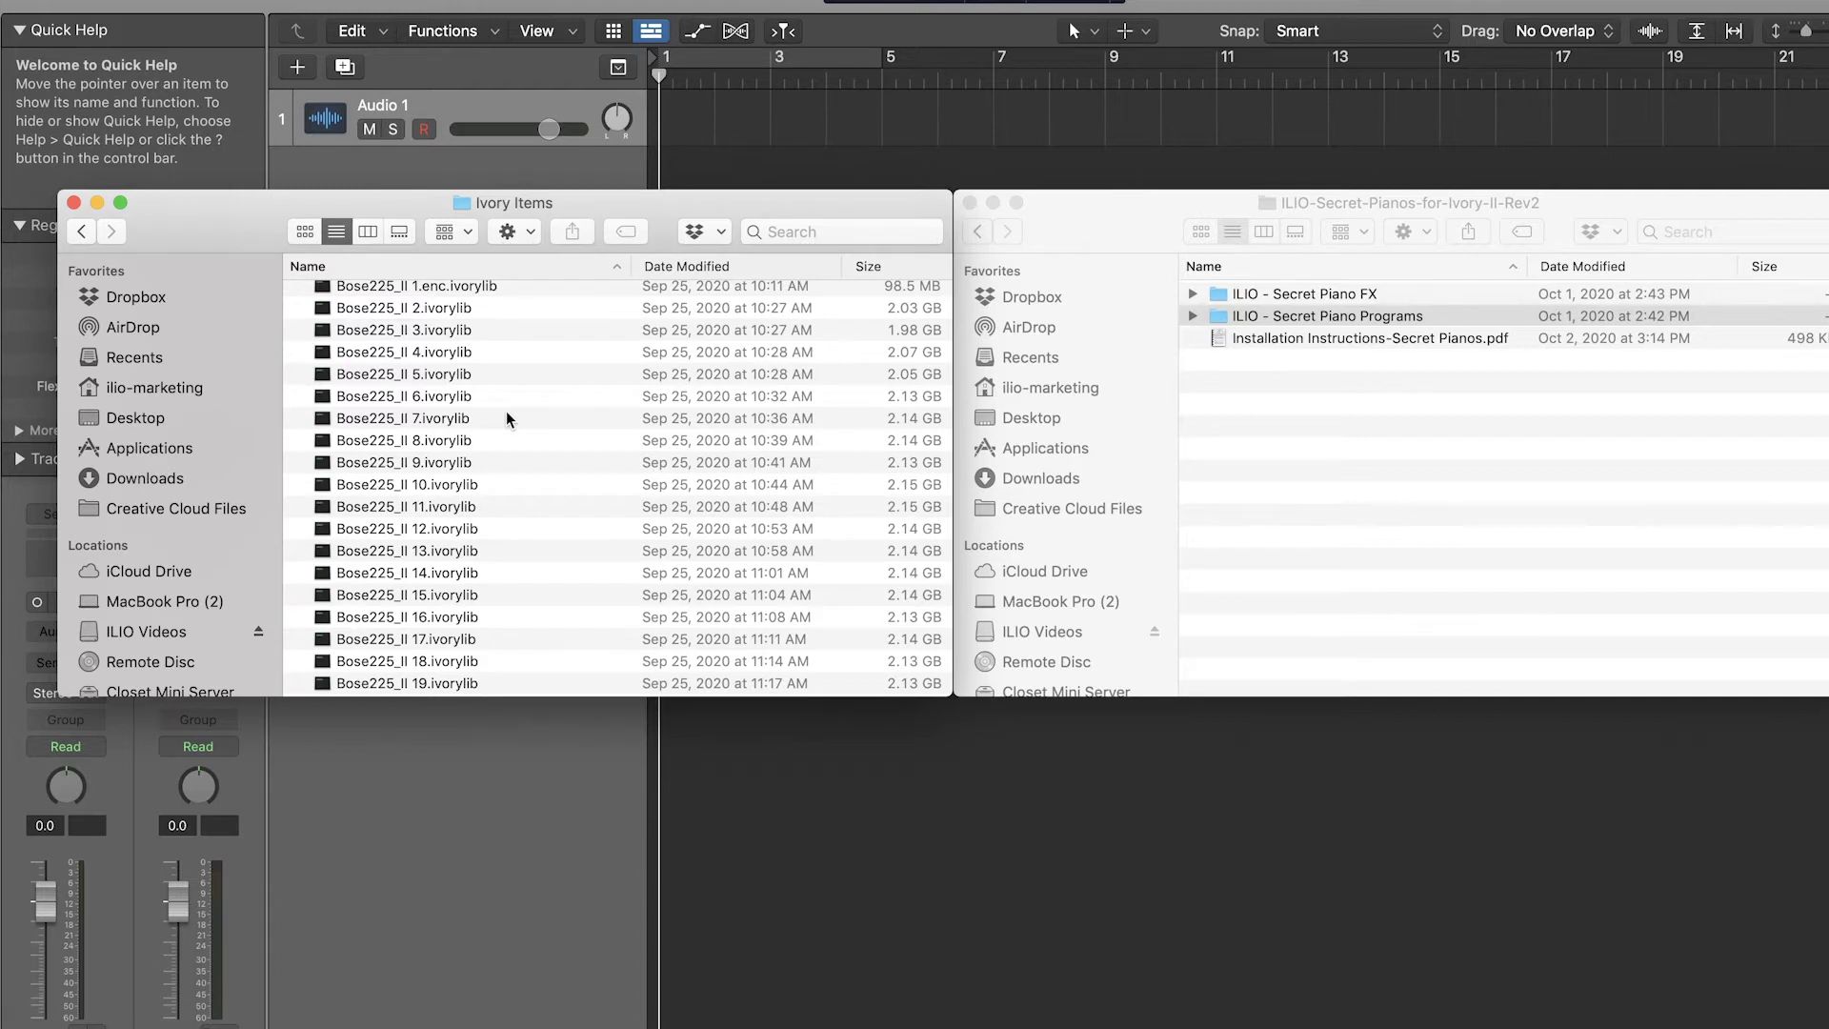
pyautogui.scroll(-10, 507, 414)
pyautogui.scroll(-8, 506, 410)
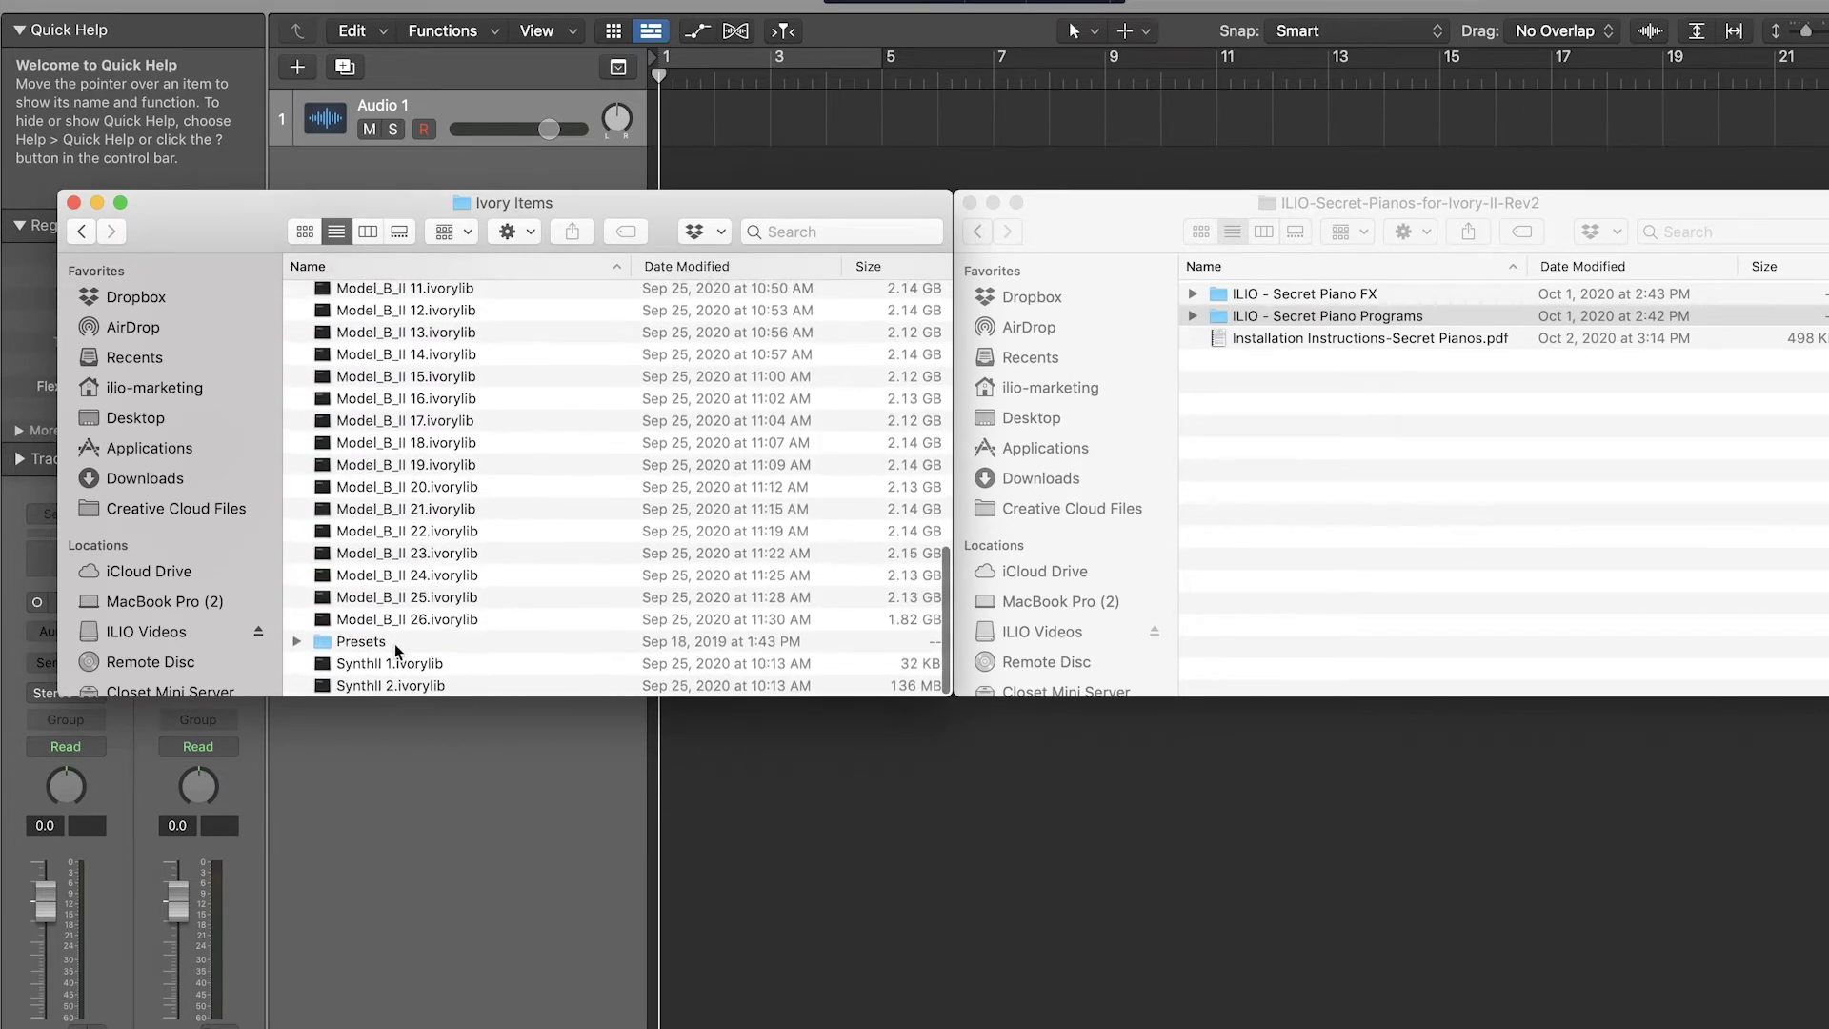
pyautogui.doubleClick(398, 644)
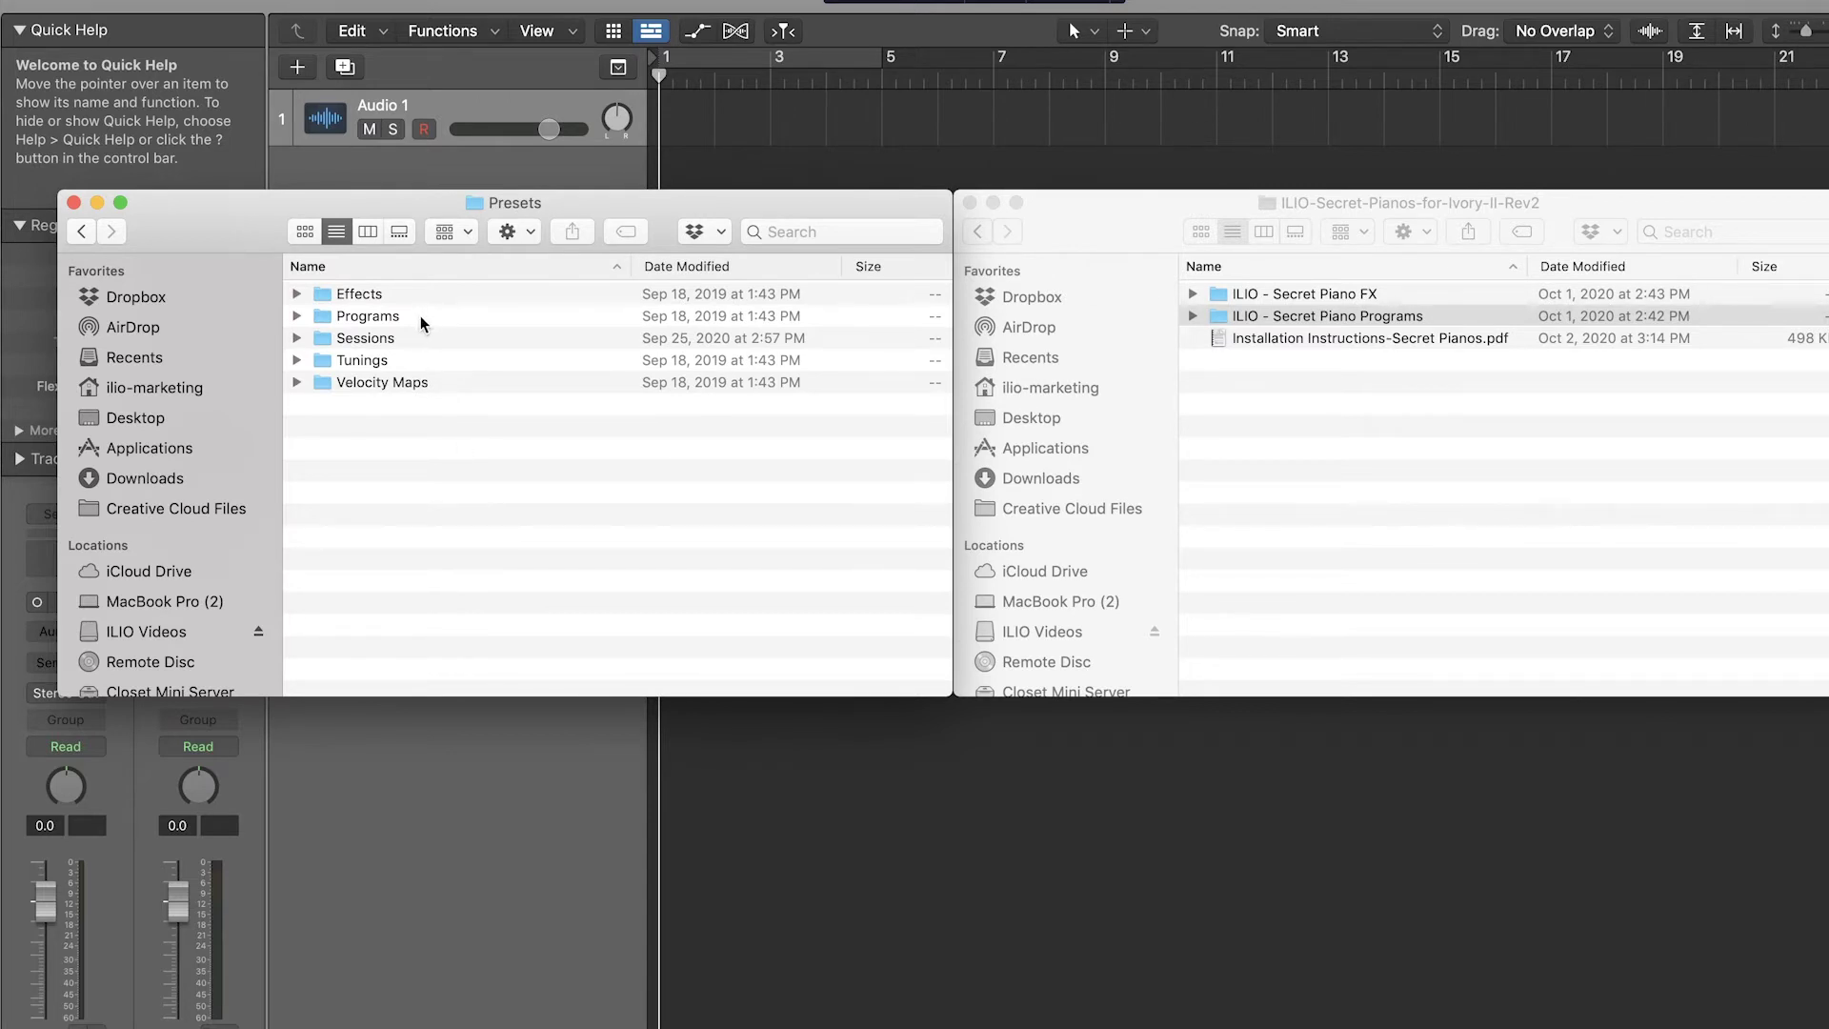
pyautogui.doubleClick(424, 324)
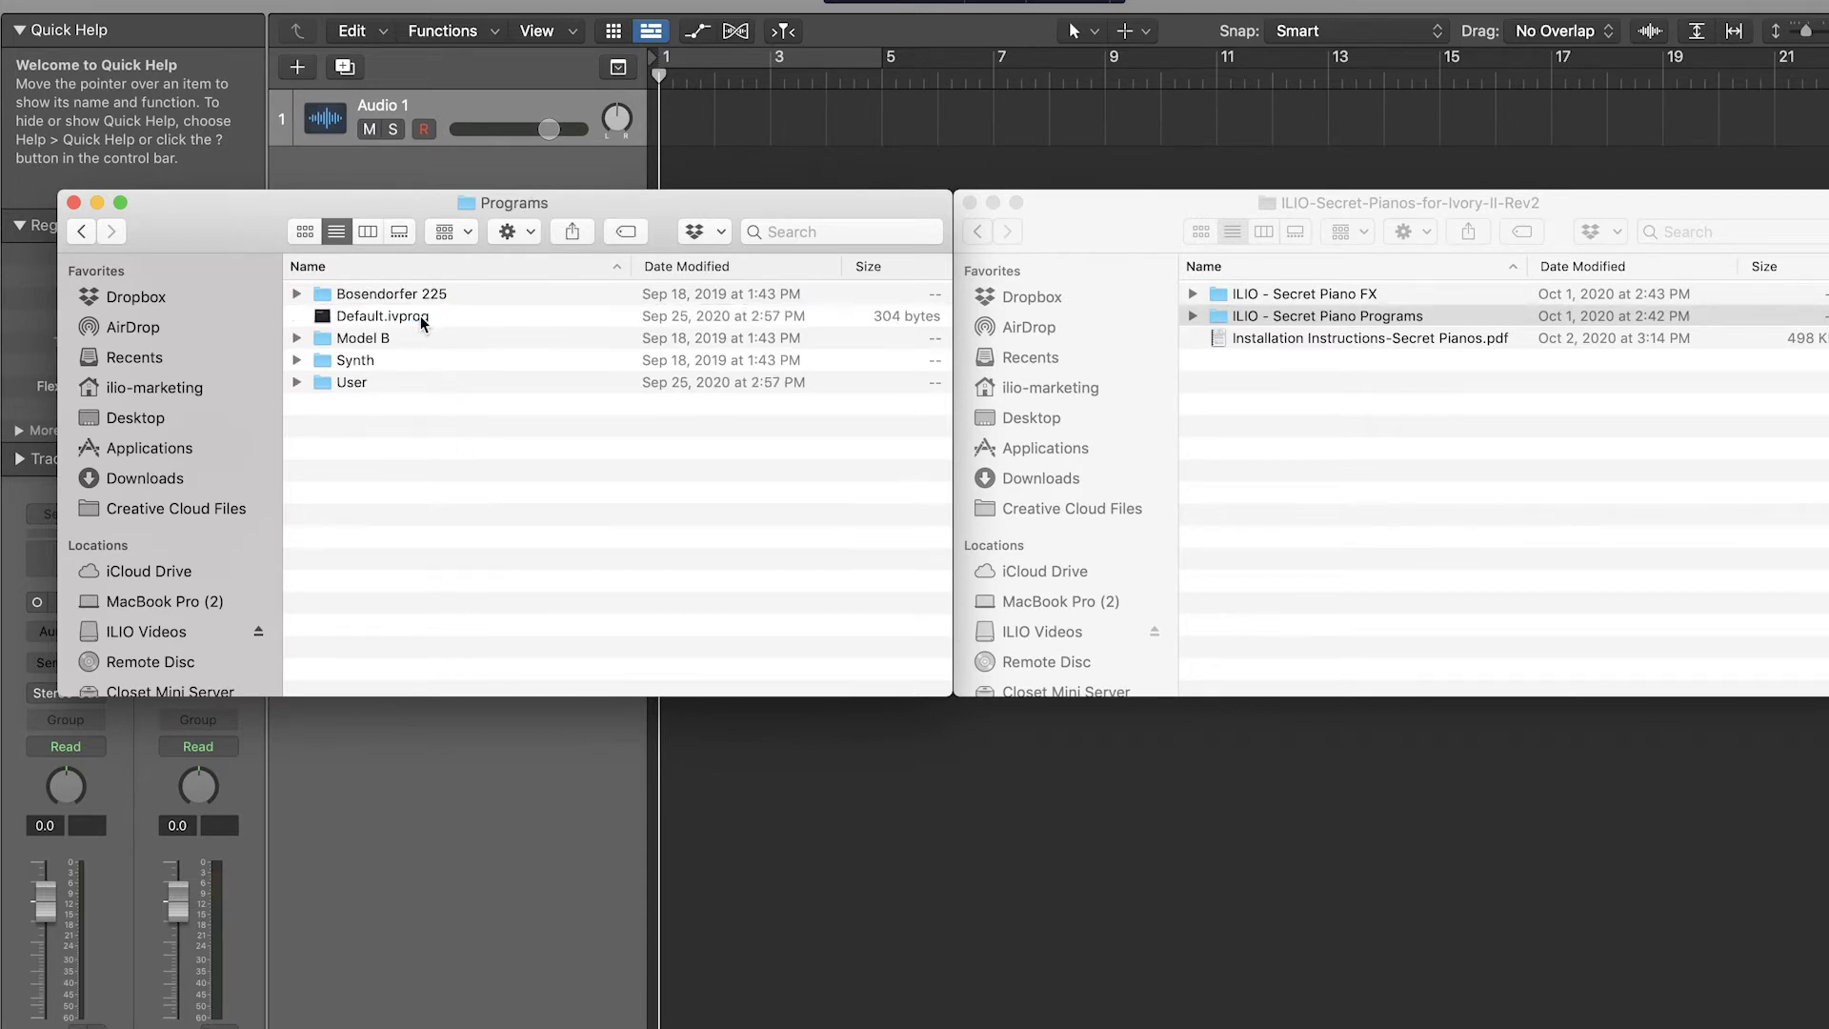
# Move the ILIO - Secret Piano Programs folder into Ivory's Presets/Programs folder
pyautogui.click(1307, 322)
pyautogui.click(1338, 316)
pyautogui.click(1448, 323)
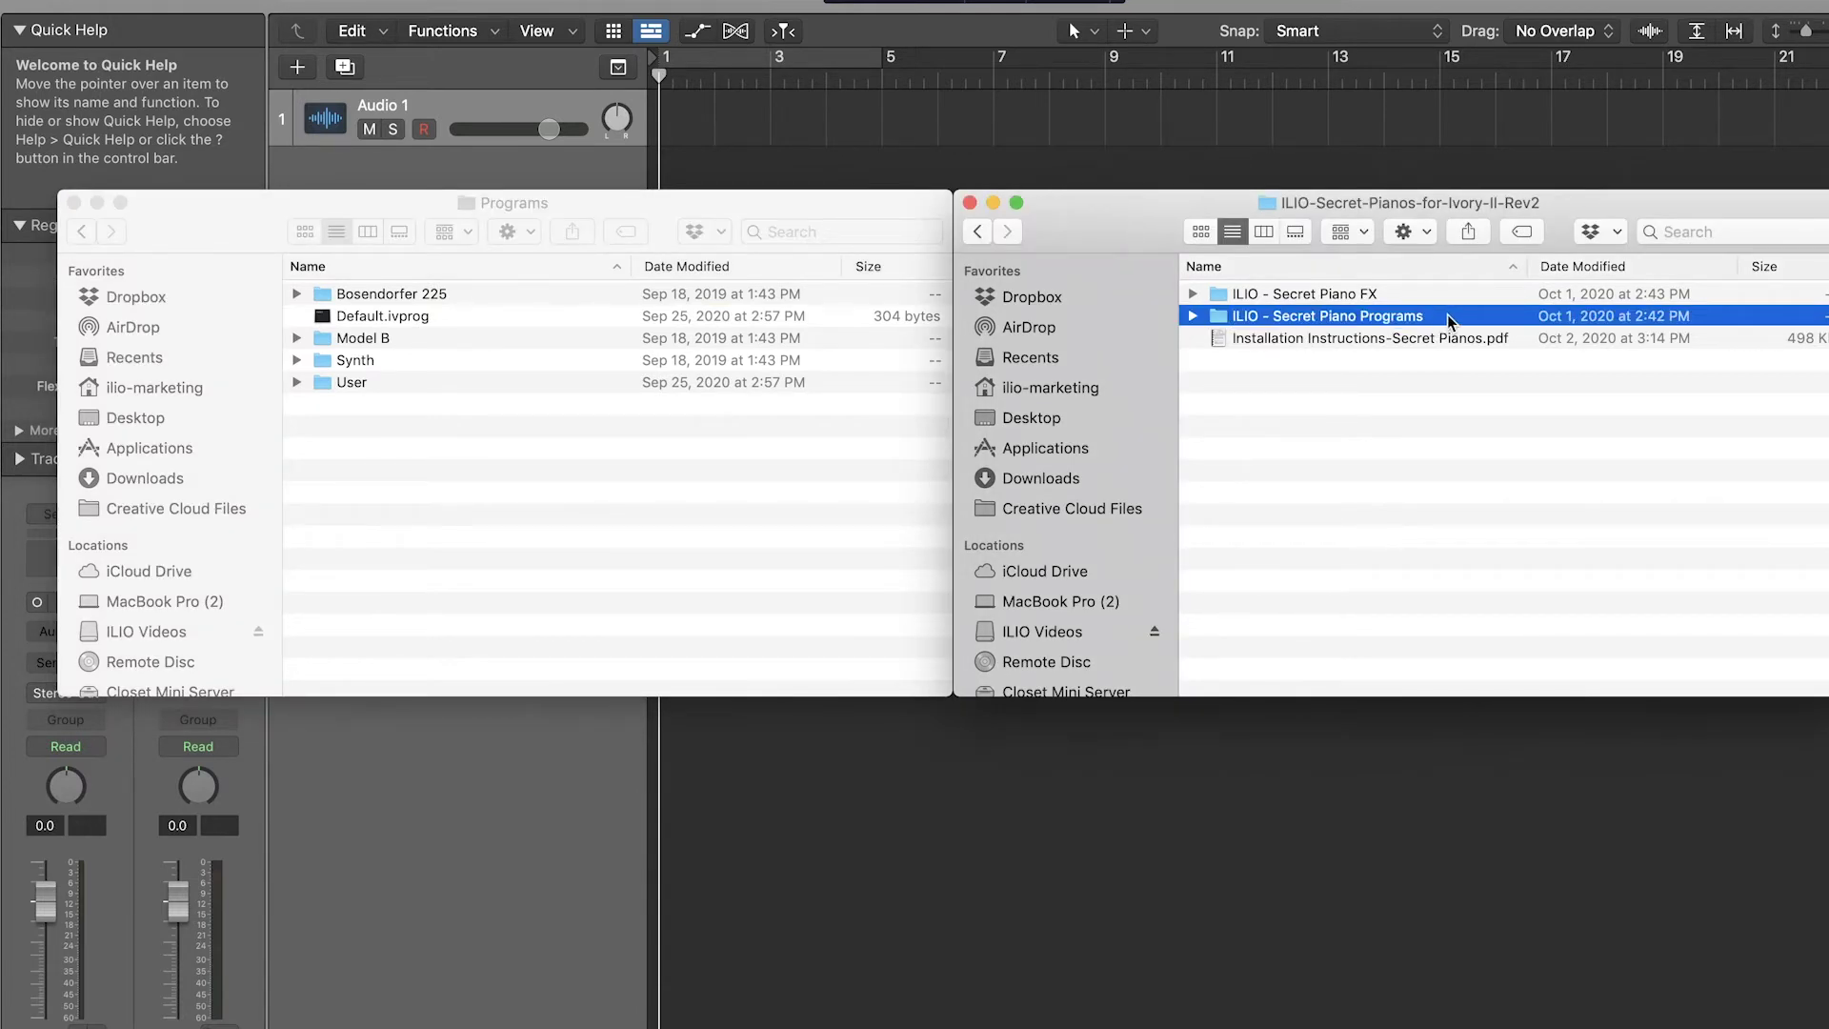
pyautogui.moveTo(1448, 321); pyautogui.dragTo(568, 533)
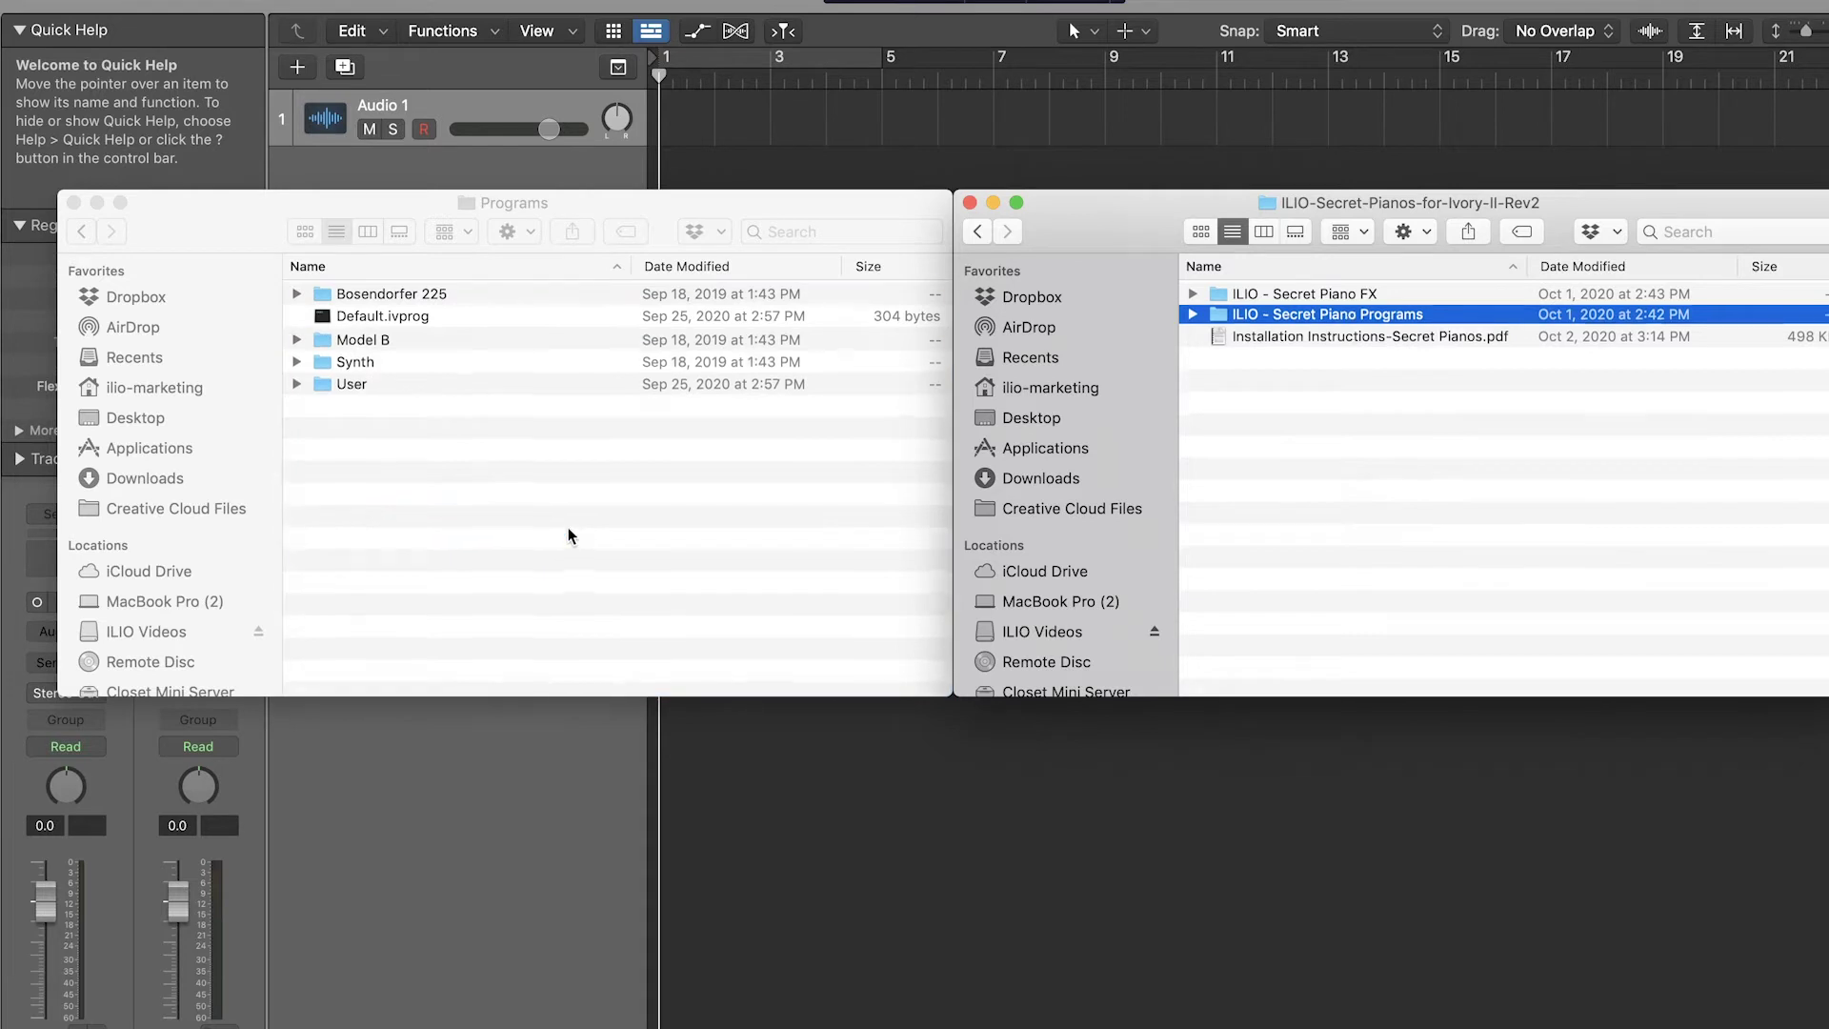
pyautogui.click(598, 205)
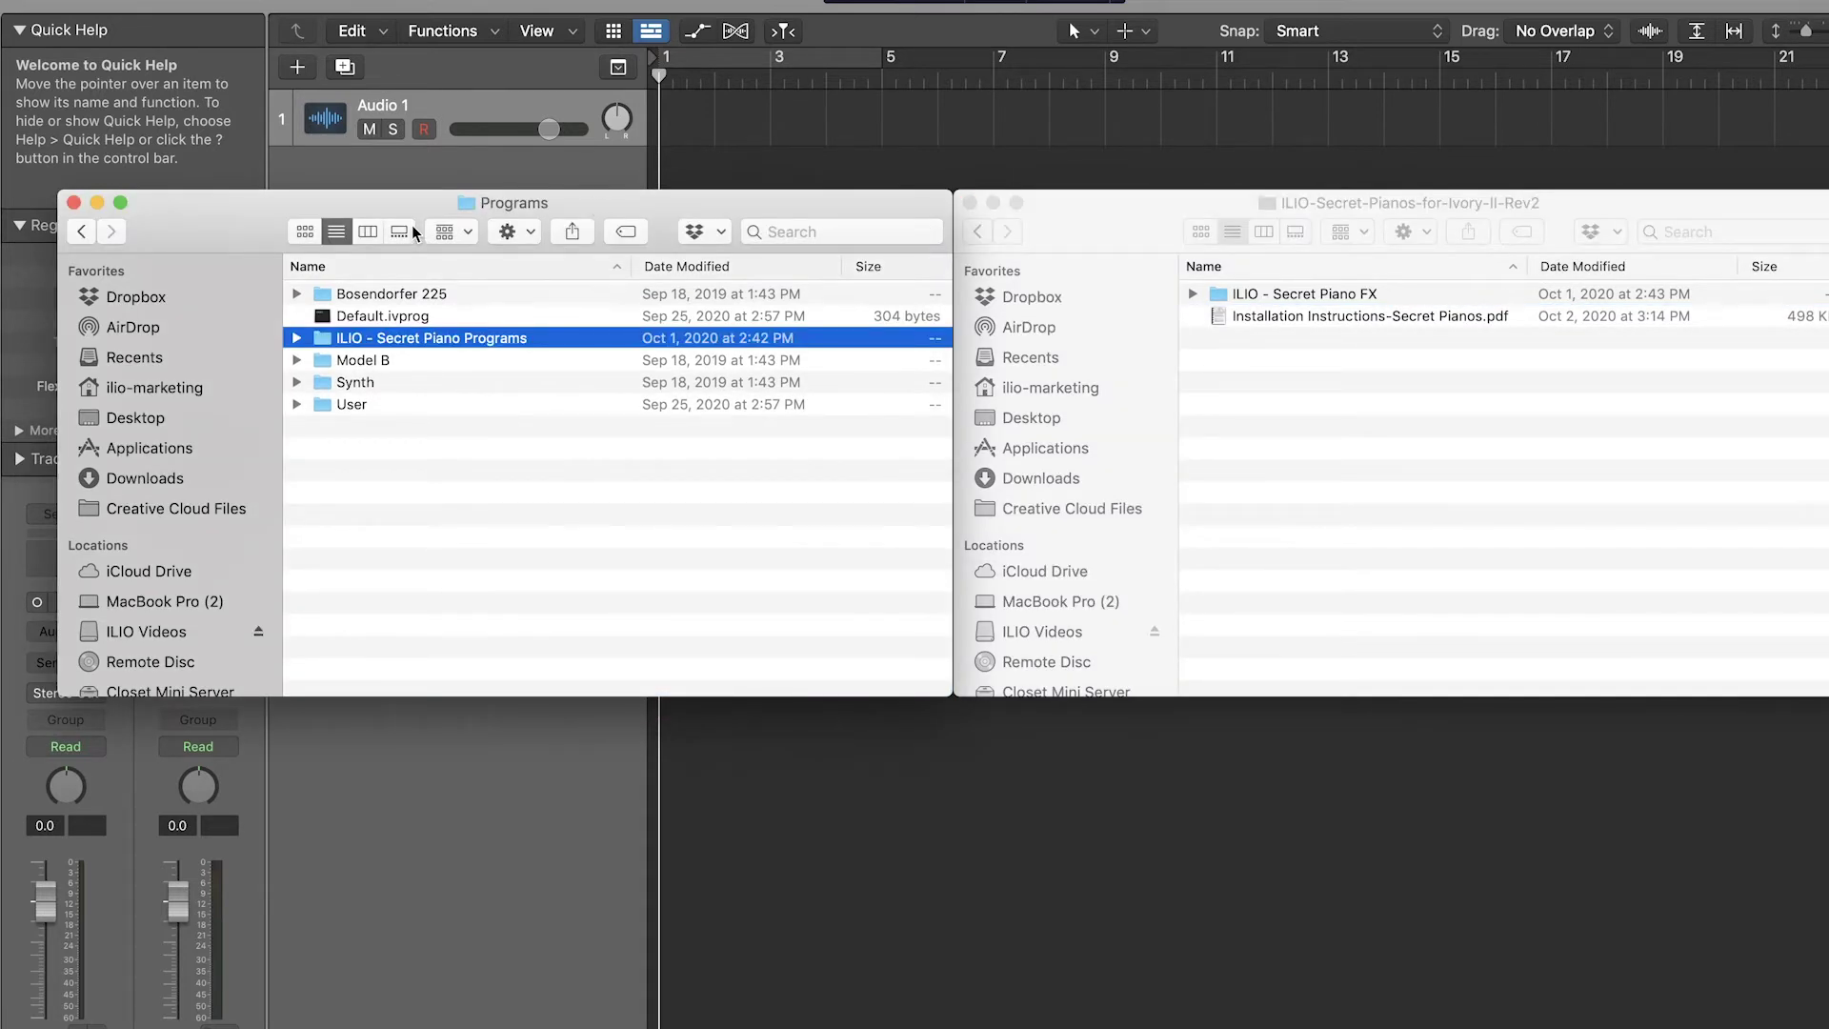
# Move ILIO - Secret Piano FX into Presets/Effects, close the emptied Secret Pianos window, and return to Logic
pyautogui.press('super+Up')
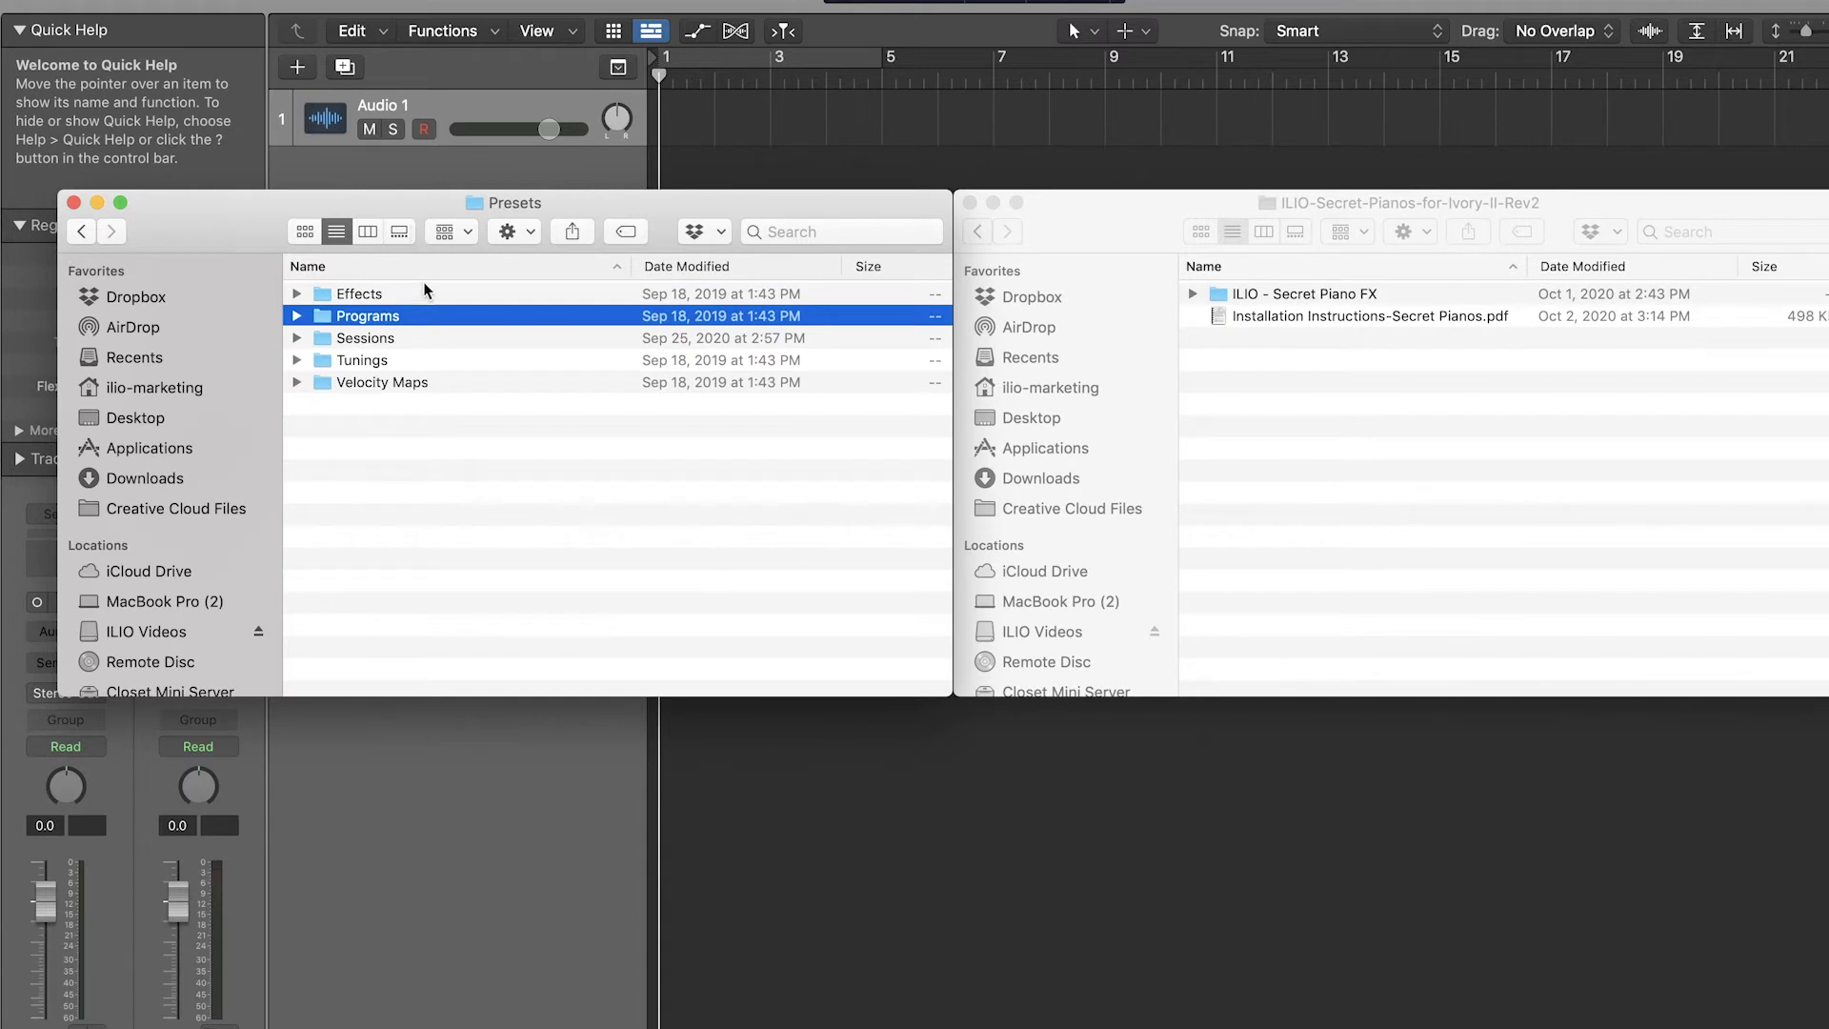
pyautogui.click(424, 295)
pyautogui.doubleClick(424, 295)
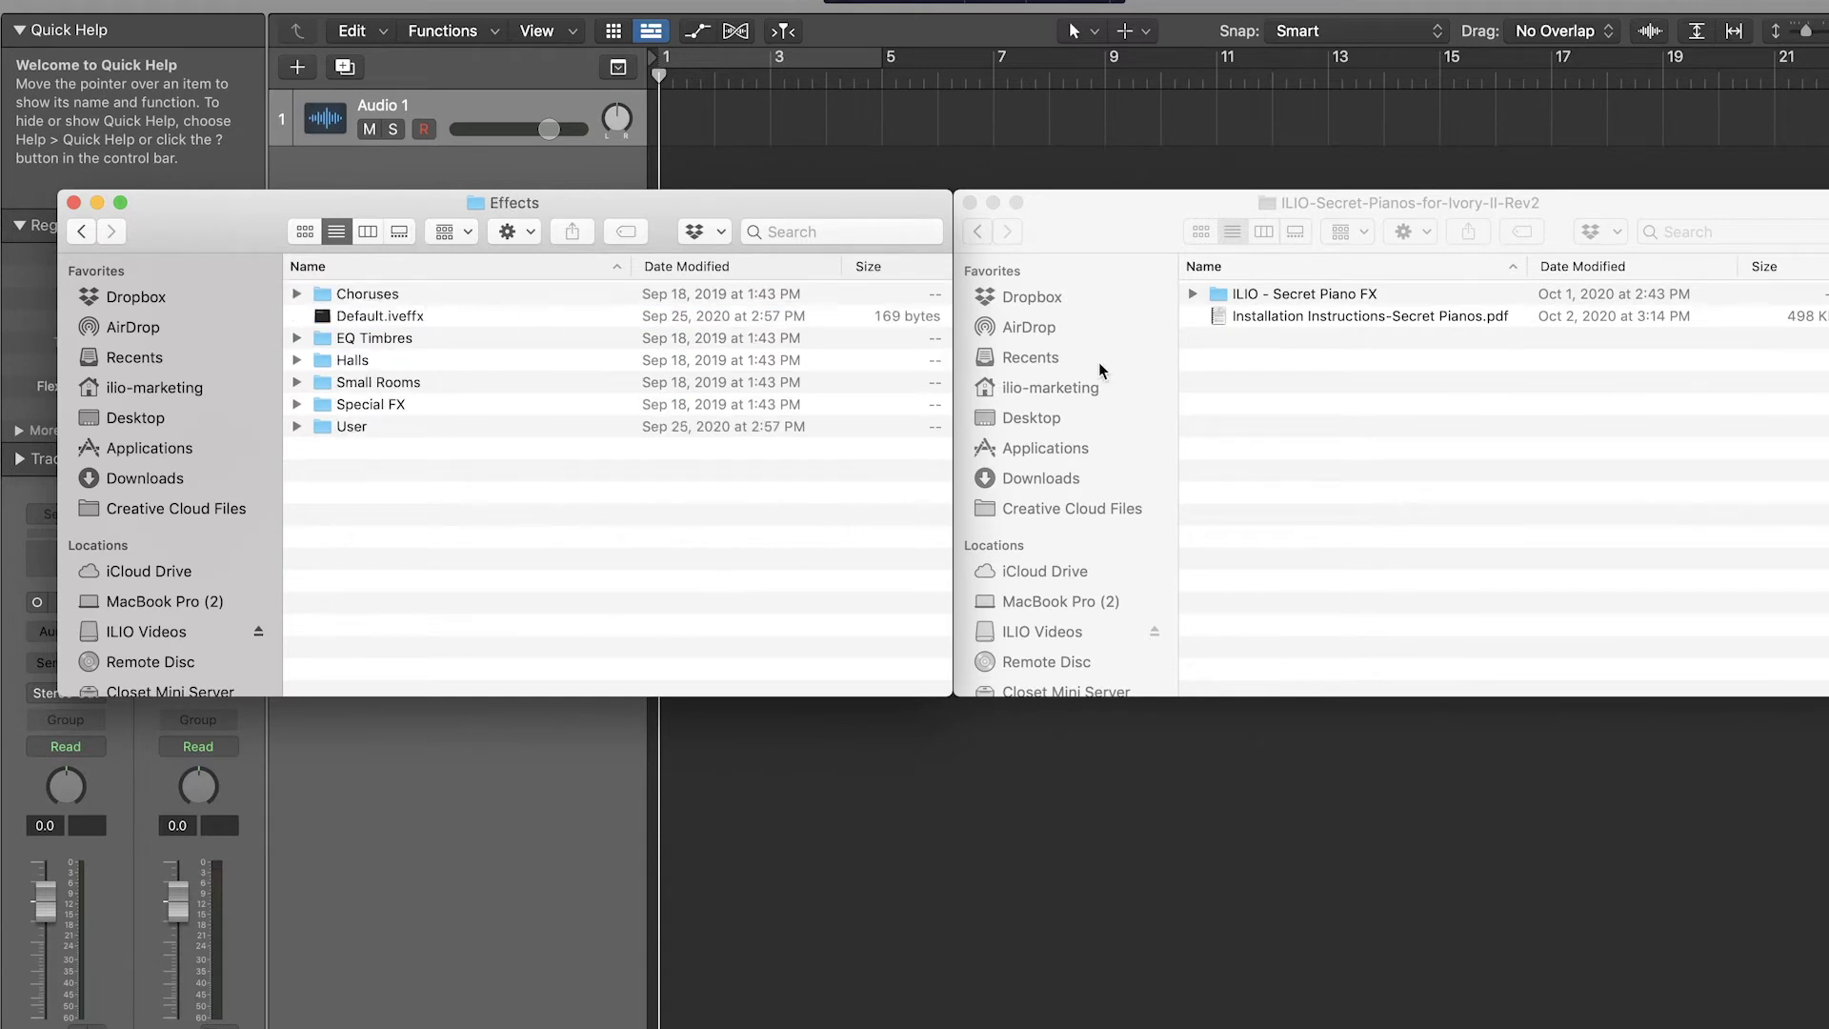
pyautogui.click(1389, 306)
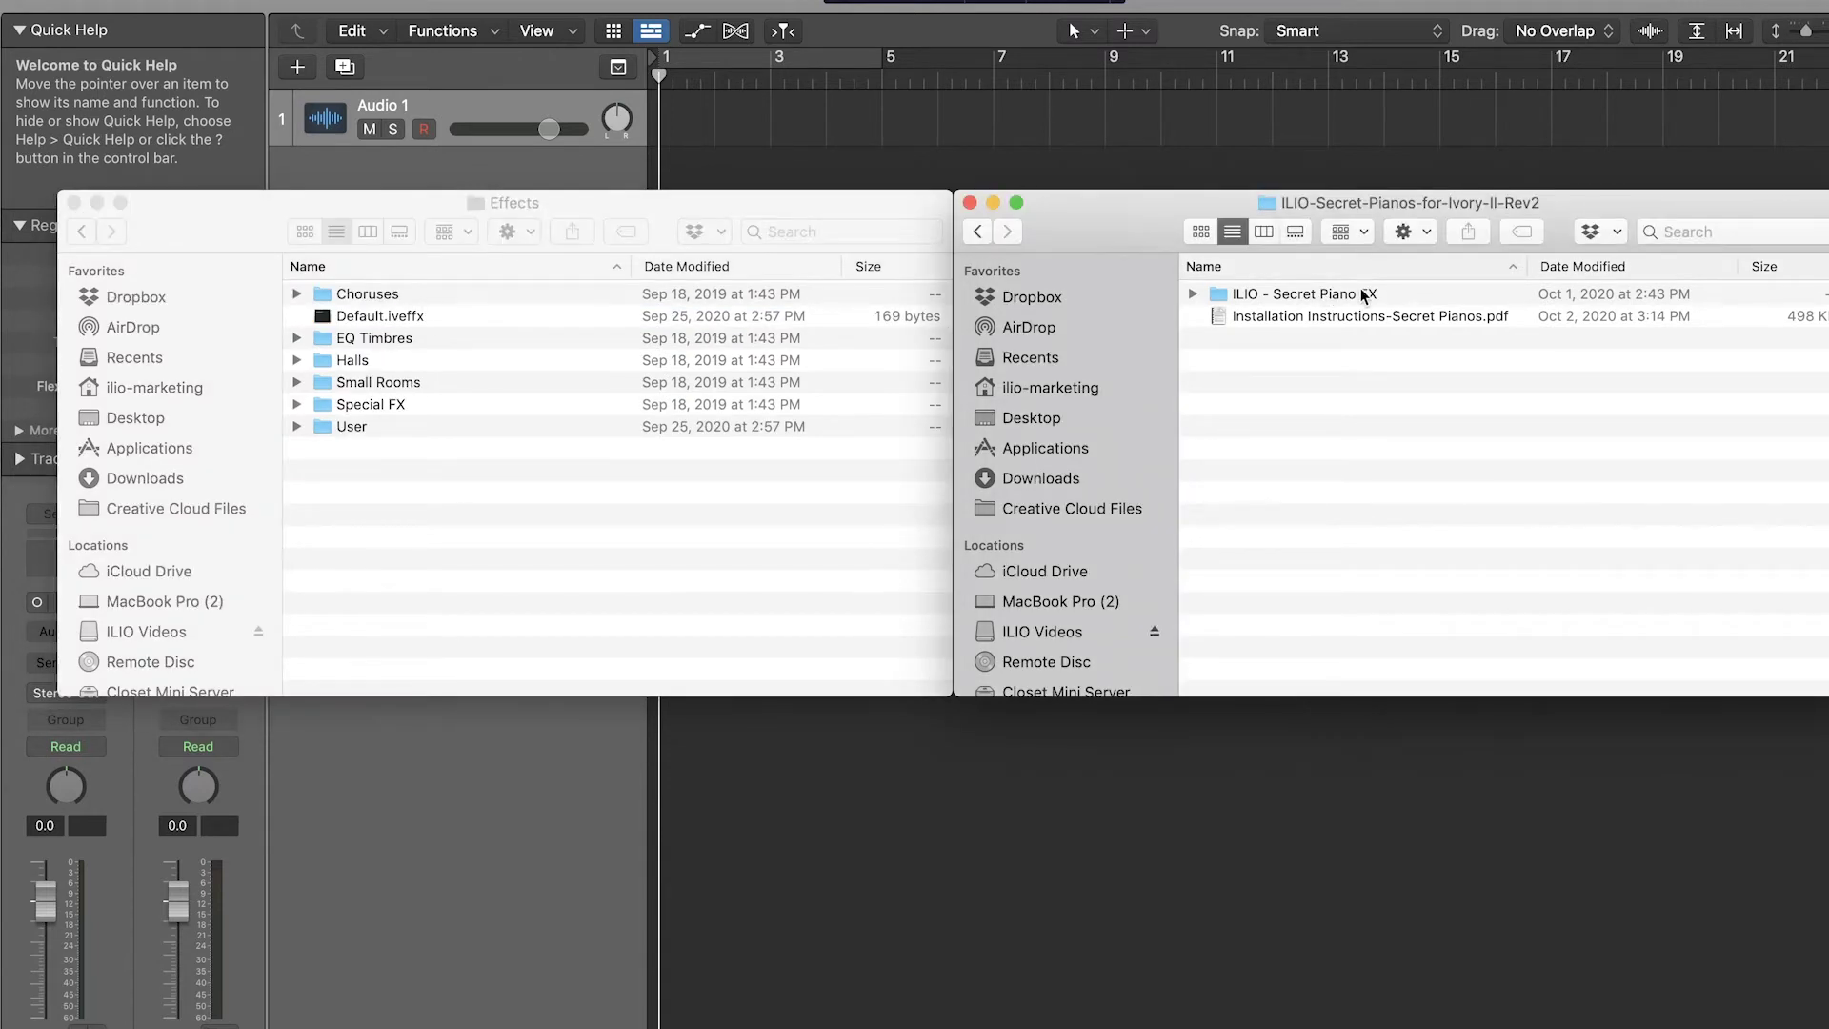
pyautogui.moveTo(1364, 297); pyautogui.dragTo(649, 524)
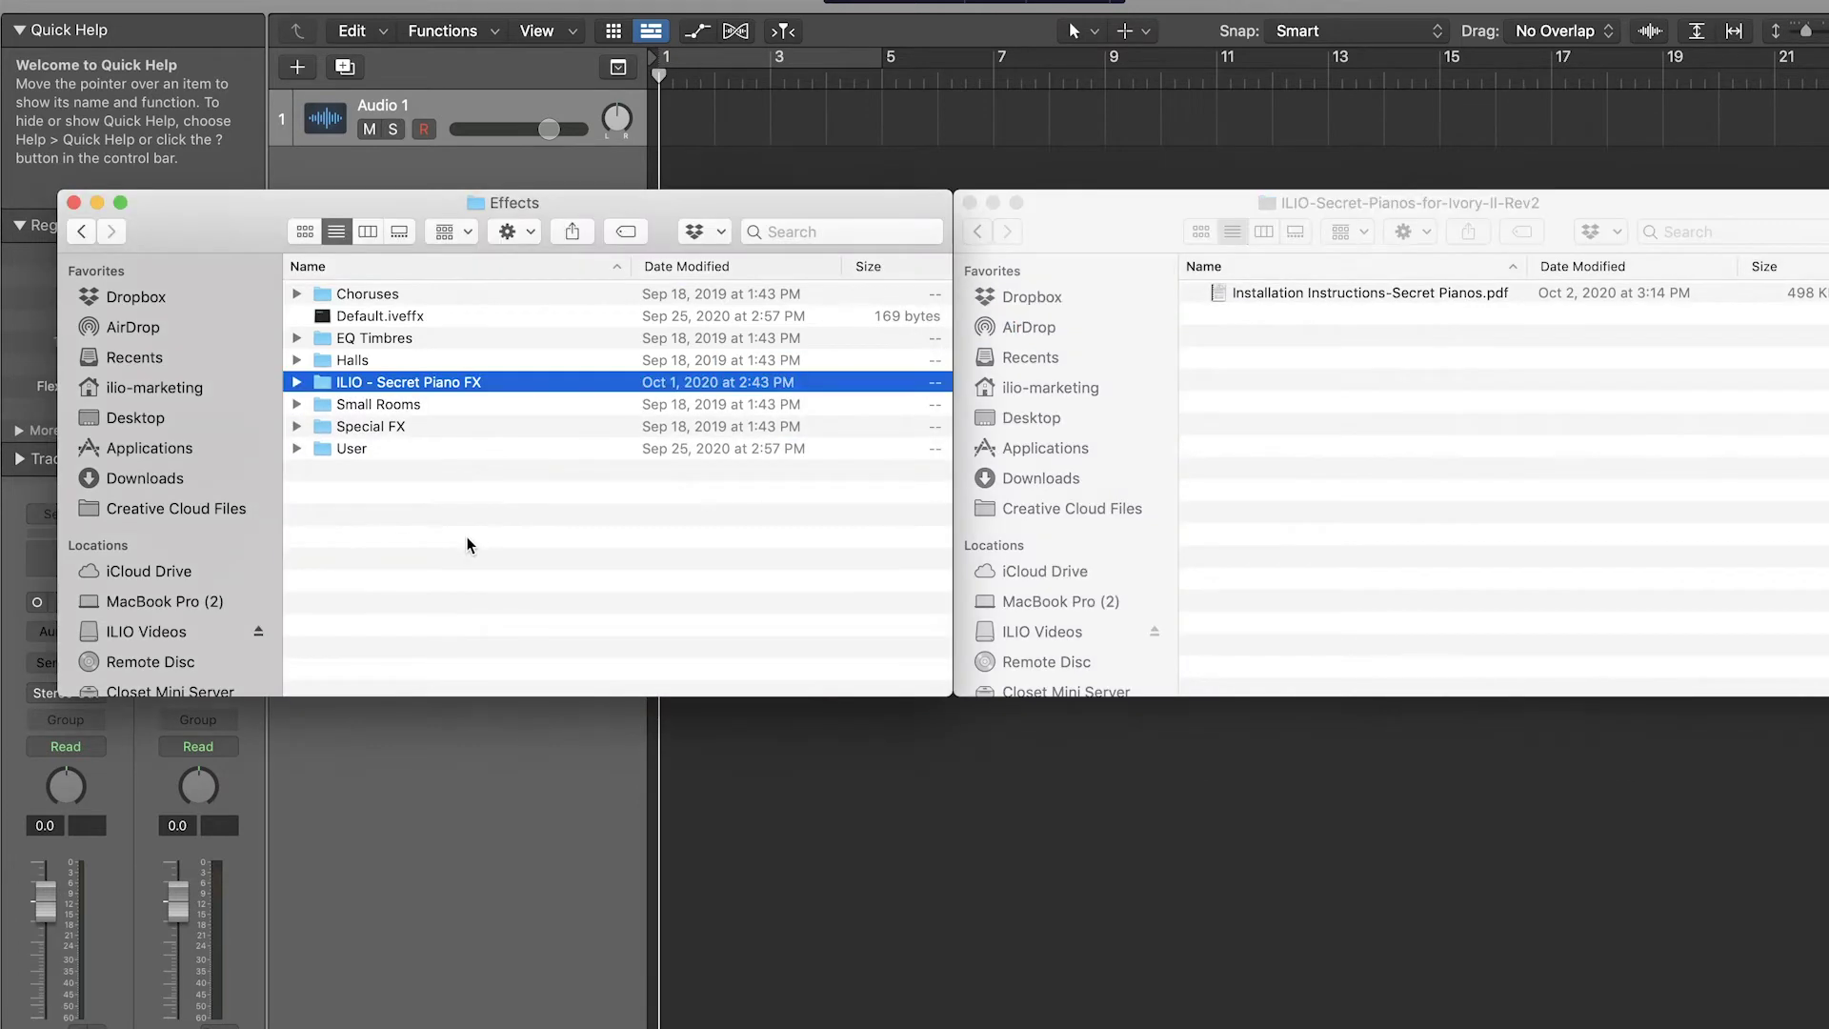
pyautogui.click(1012, 204)
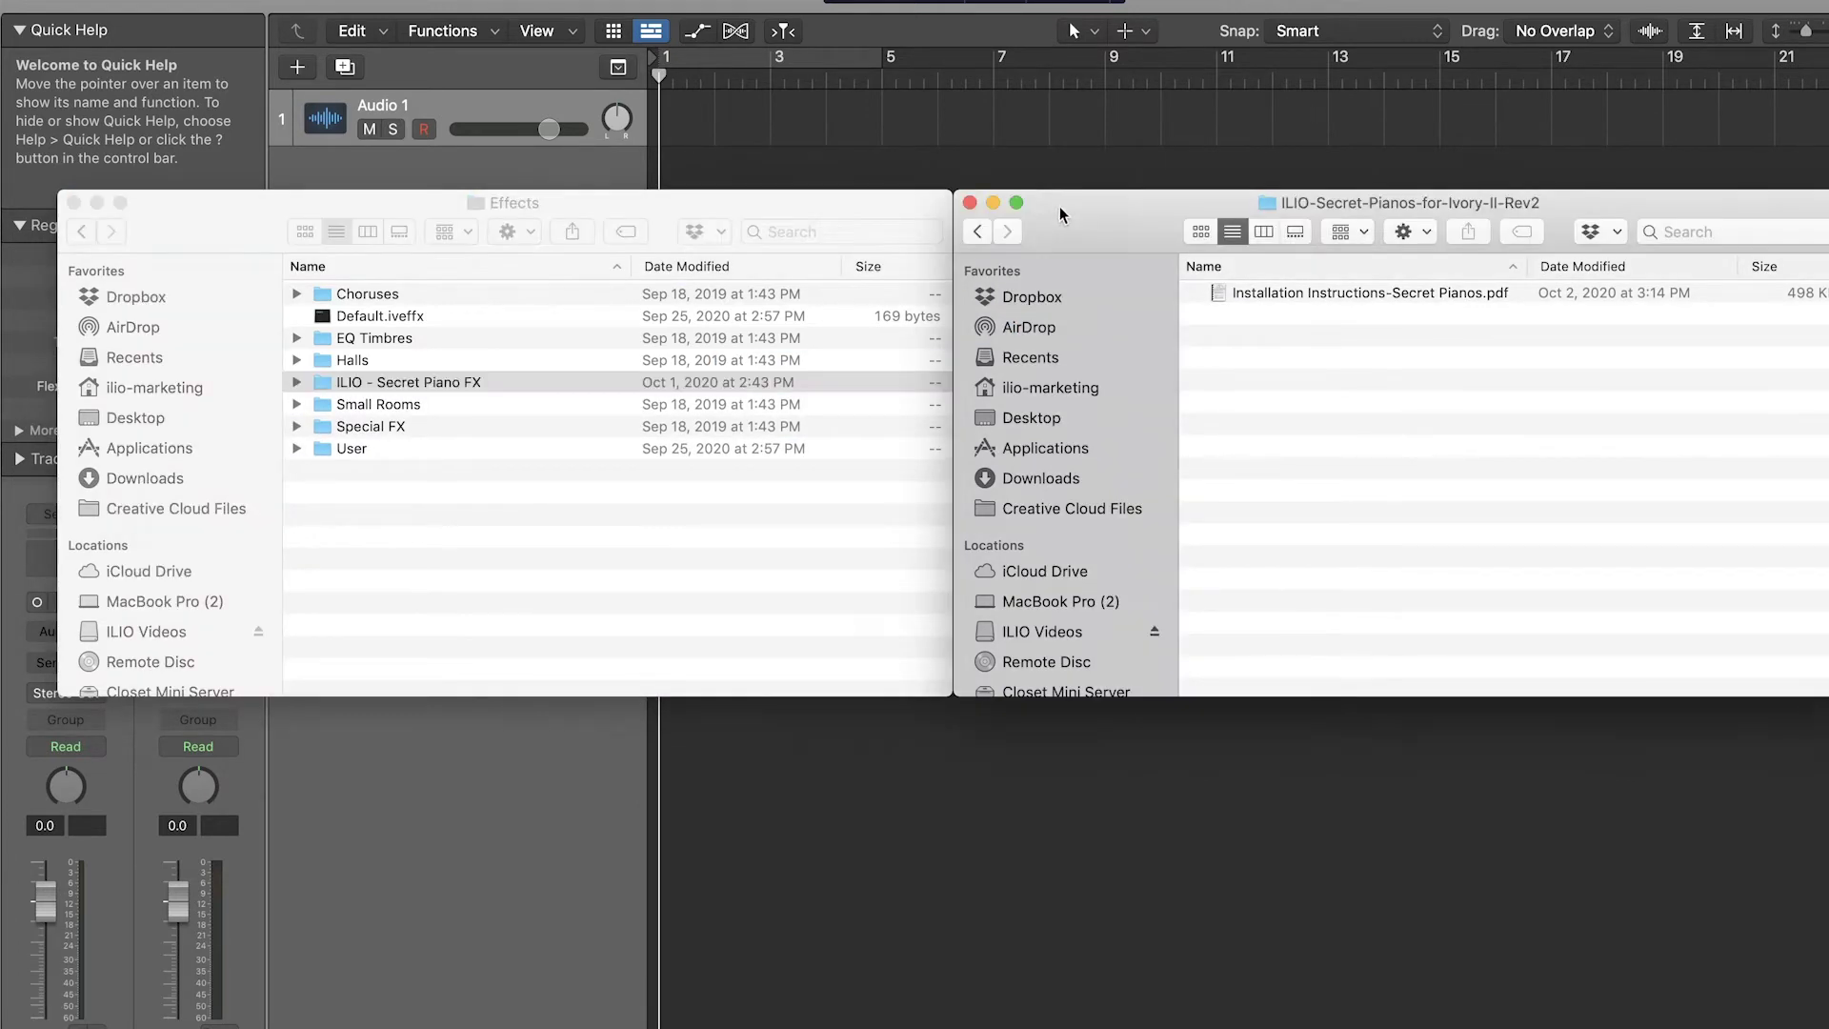
pyautogui.click(968, 202)
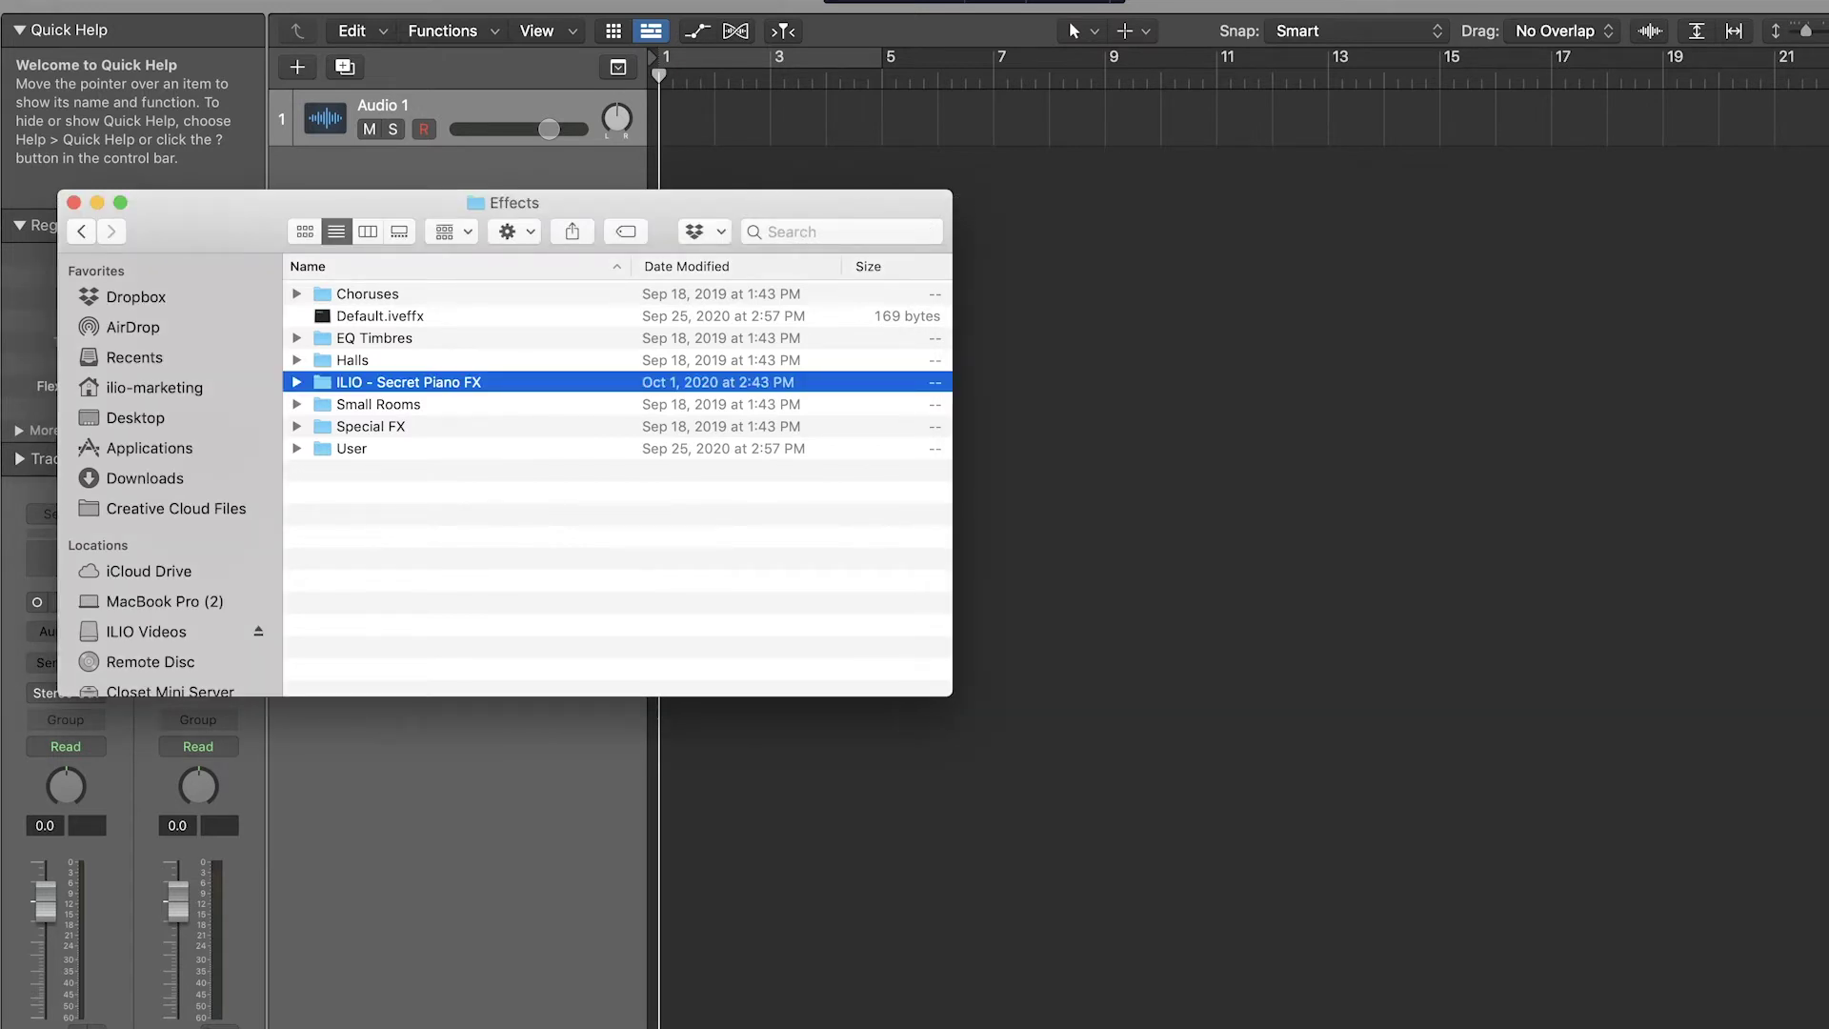
pyautogui.click(74, 202)
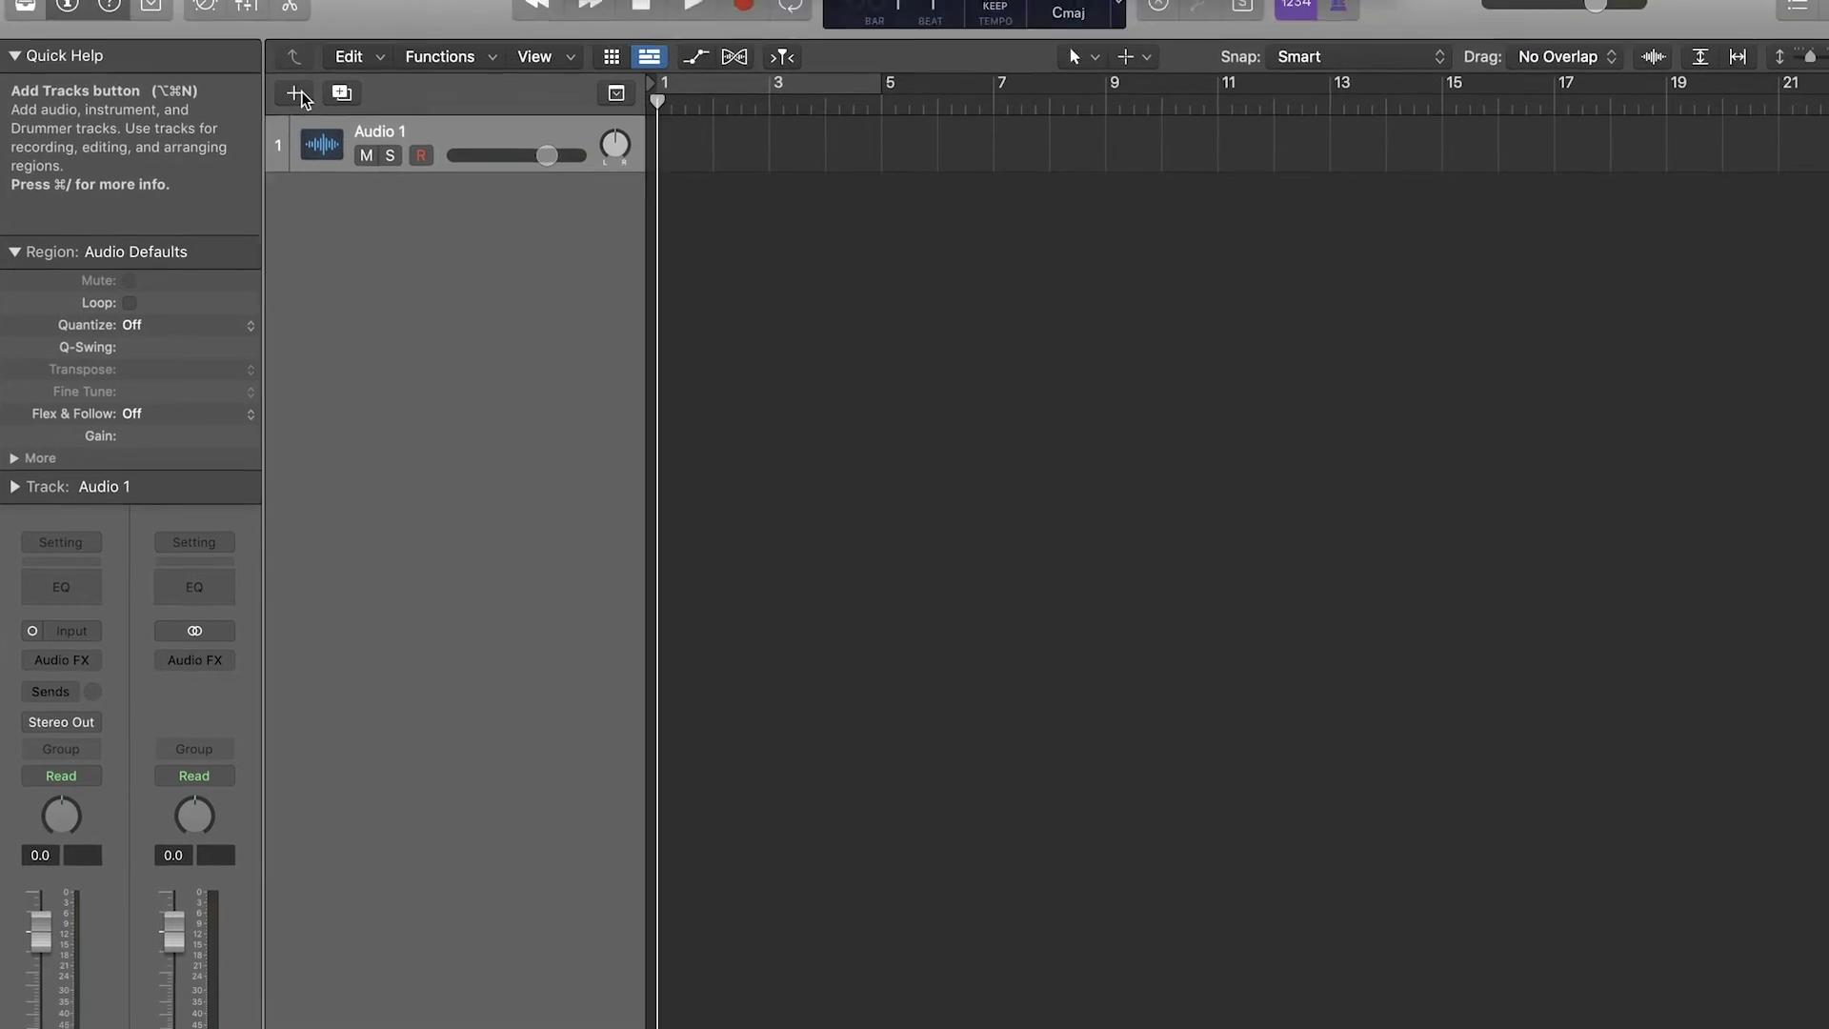
# Create a software instrument track using AU Instruments > Synthogy > Ivory > Stereo
pyautogui.click(296, 65)
pyautogui.click(709, 0)
pyautogui.click(724, 255)
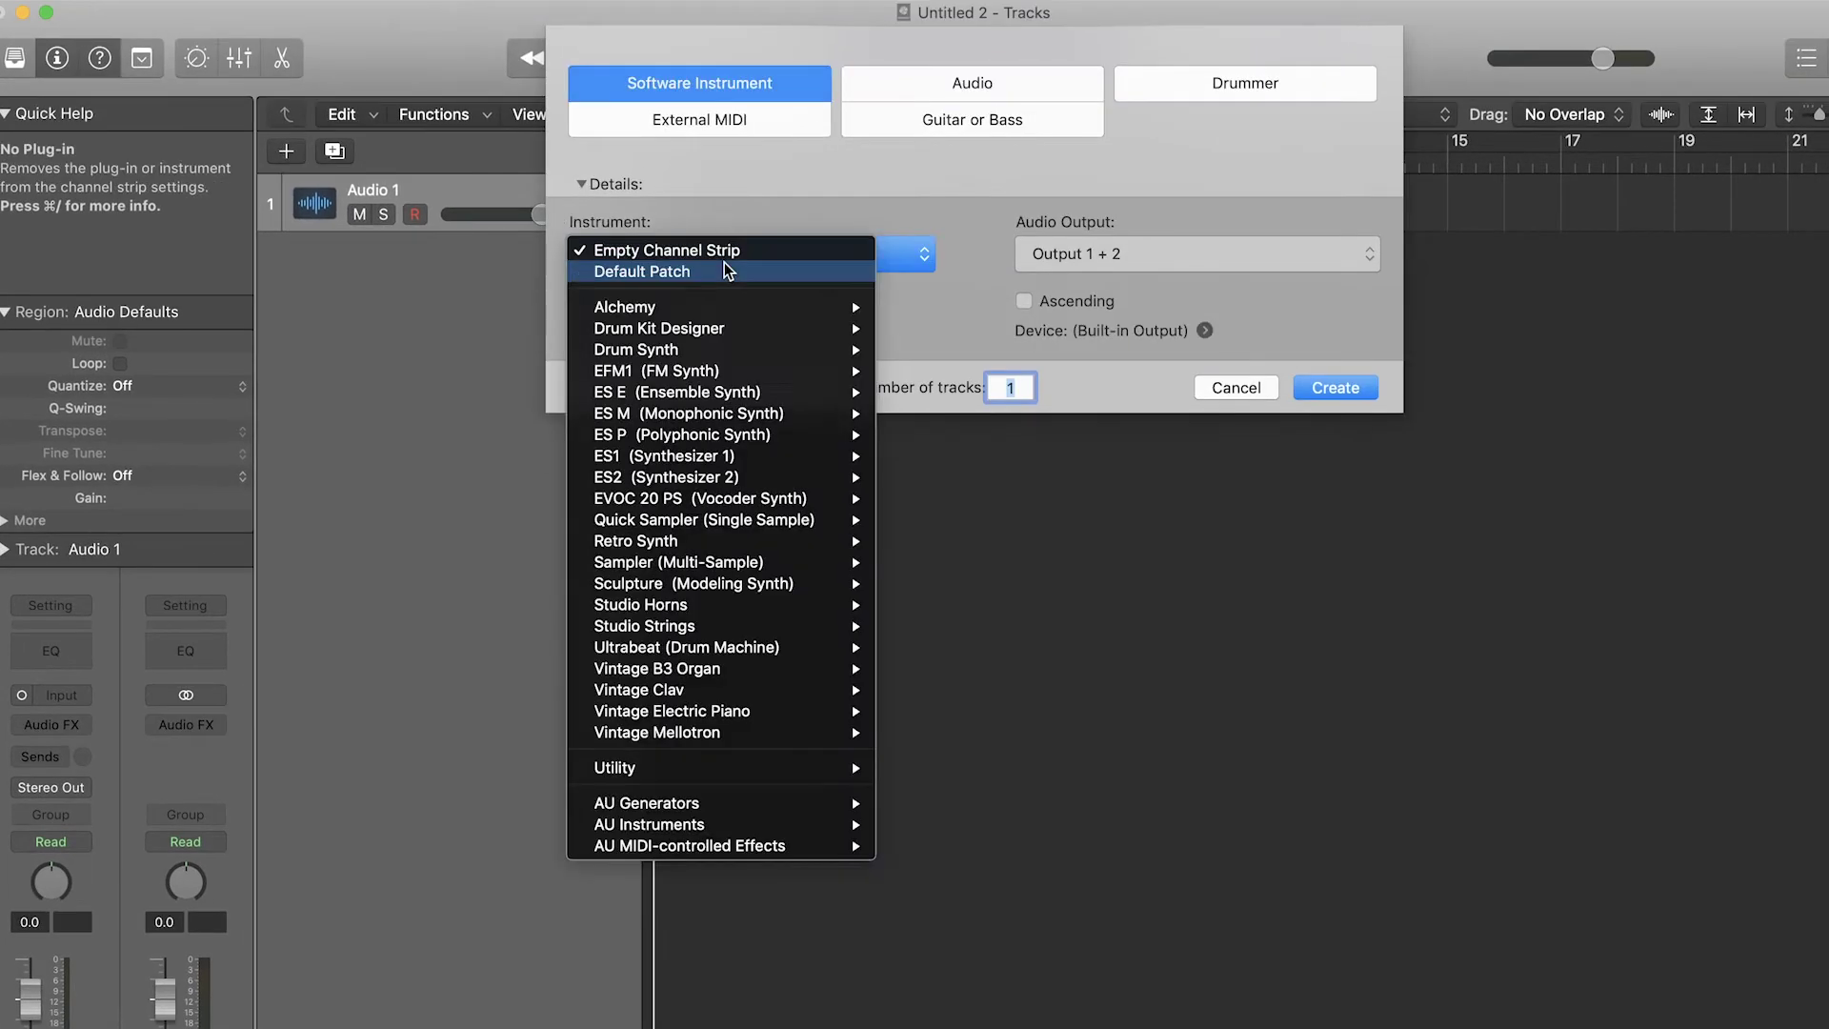
pyautogui.moveTo(683, 829)
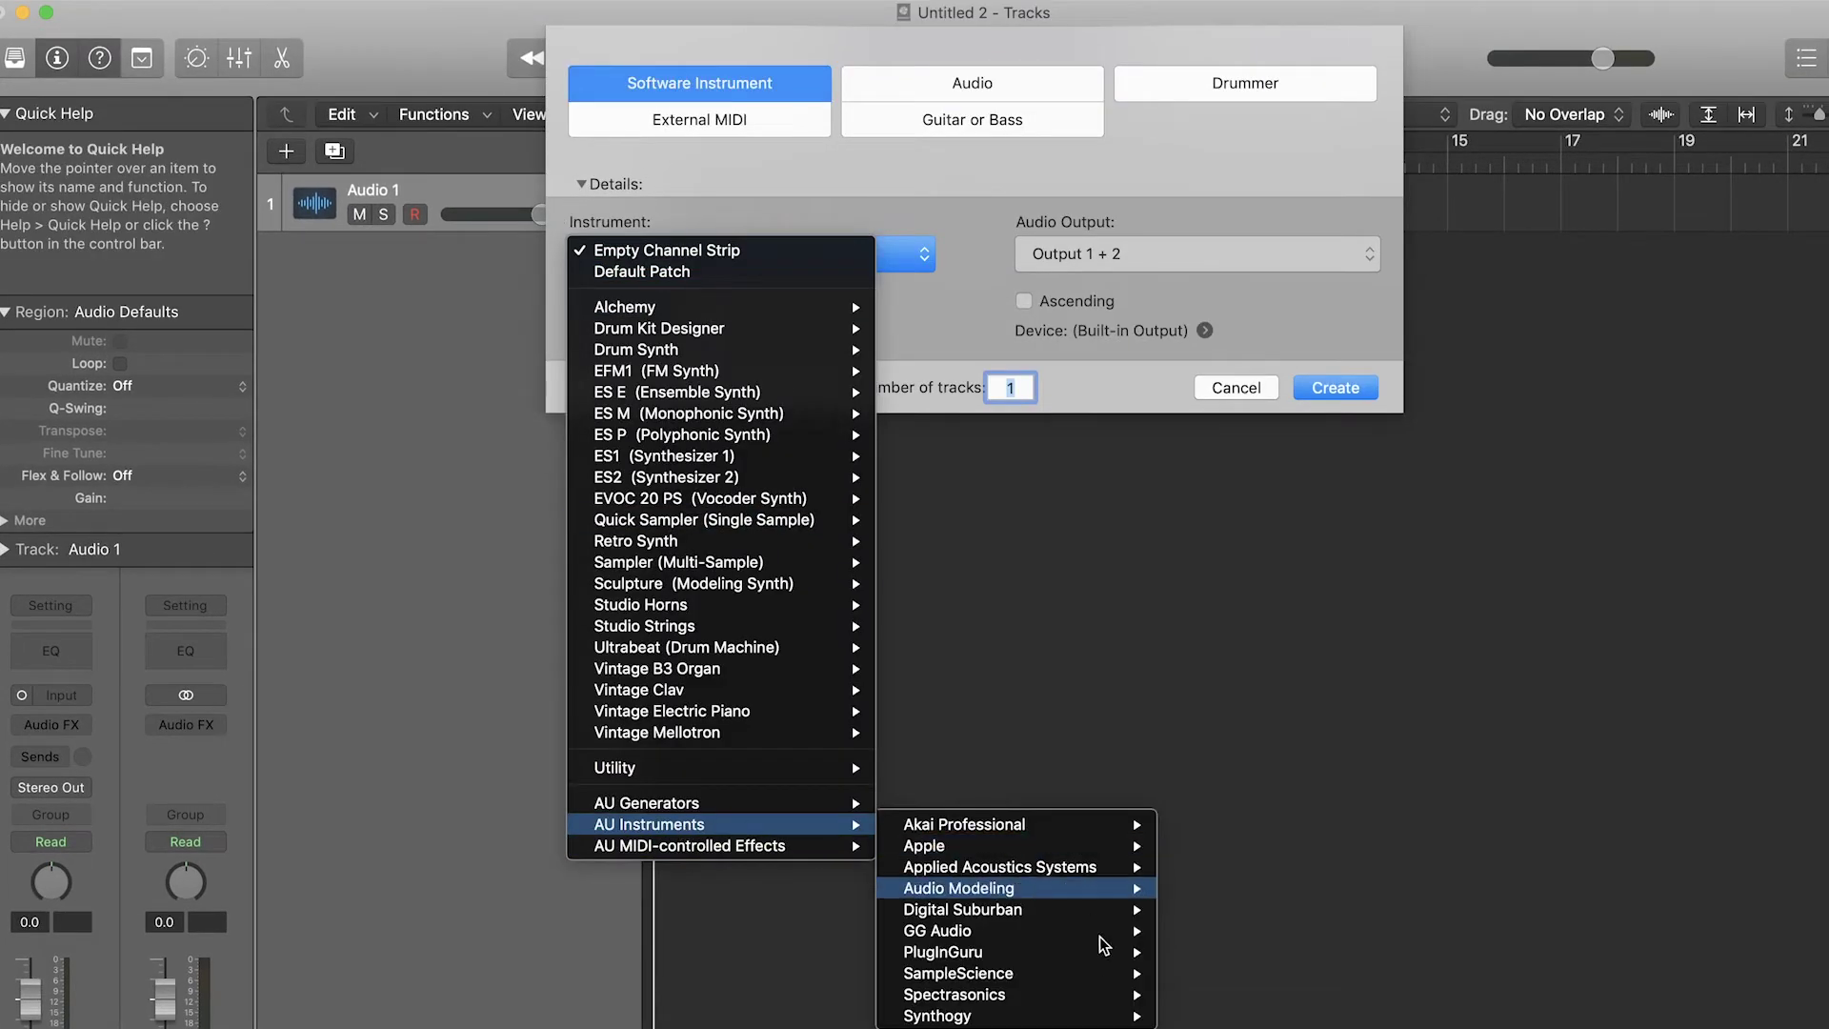
pyautogui.moveTo(1045, 1019)
pyautogui.moveTo(1234, 1015)
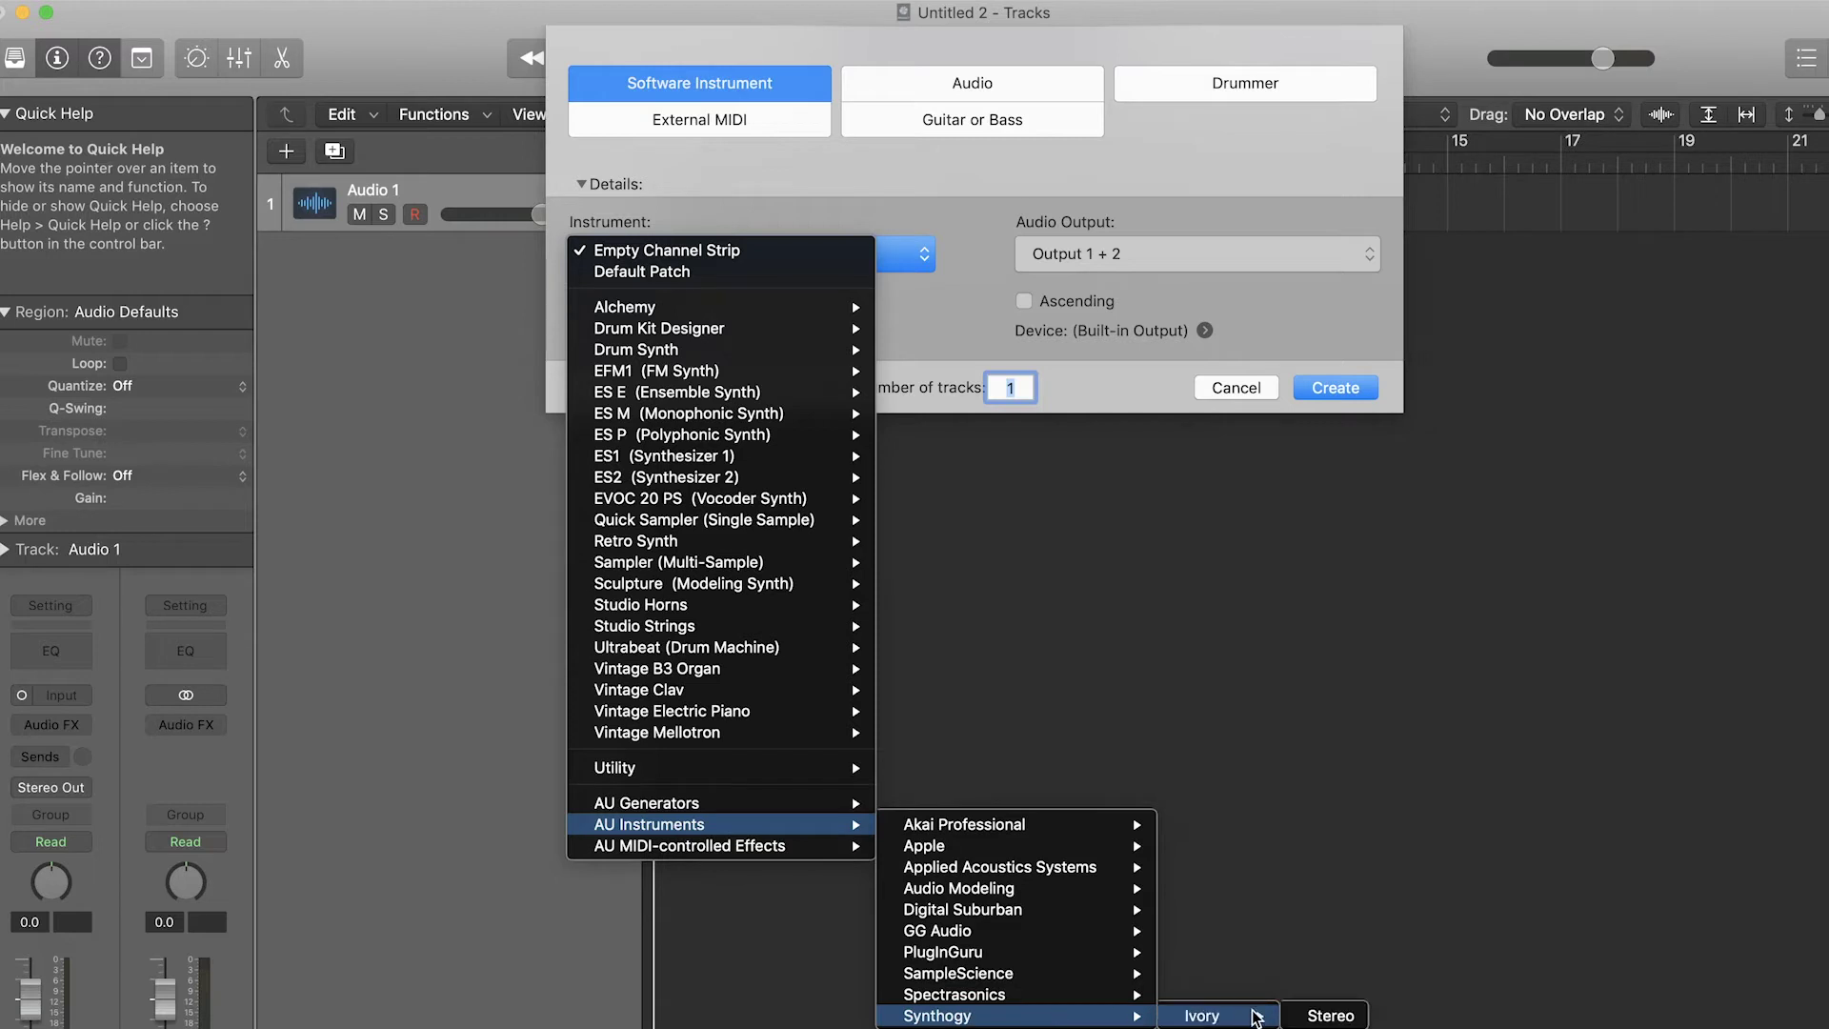
pyautogui.click(1324, 1018)
pyautogui.click(1344, 385)
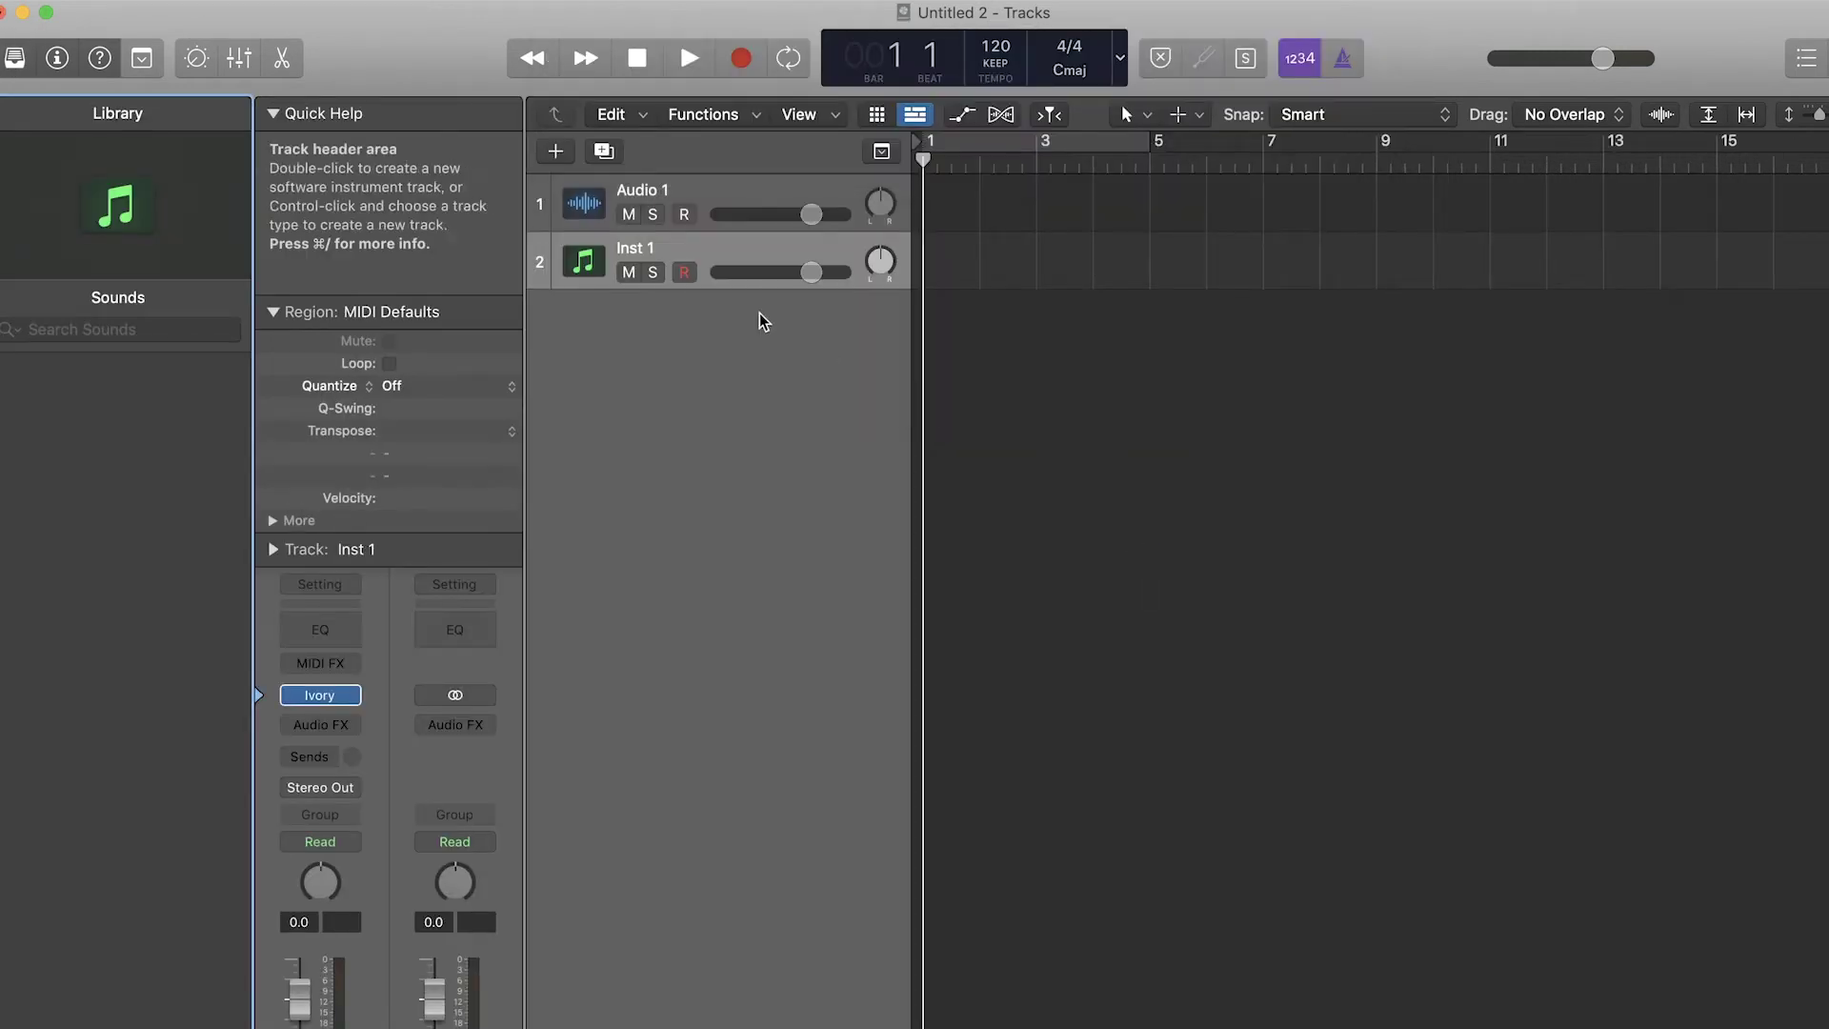
# Open Ivory on Inst 1 and load SUPER Resonant (RM) from ILIO - Secret Piano Programs > For Studio Grands
pyautogui.click(686, 273)
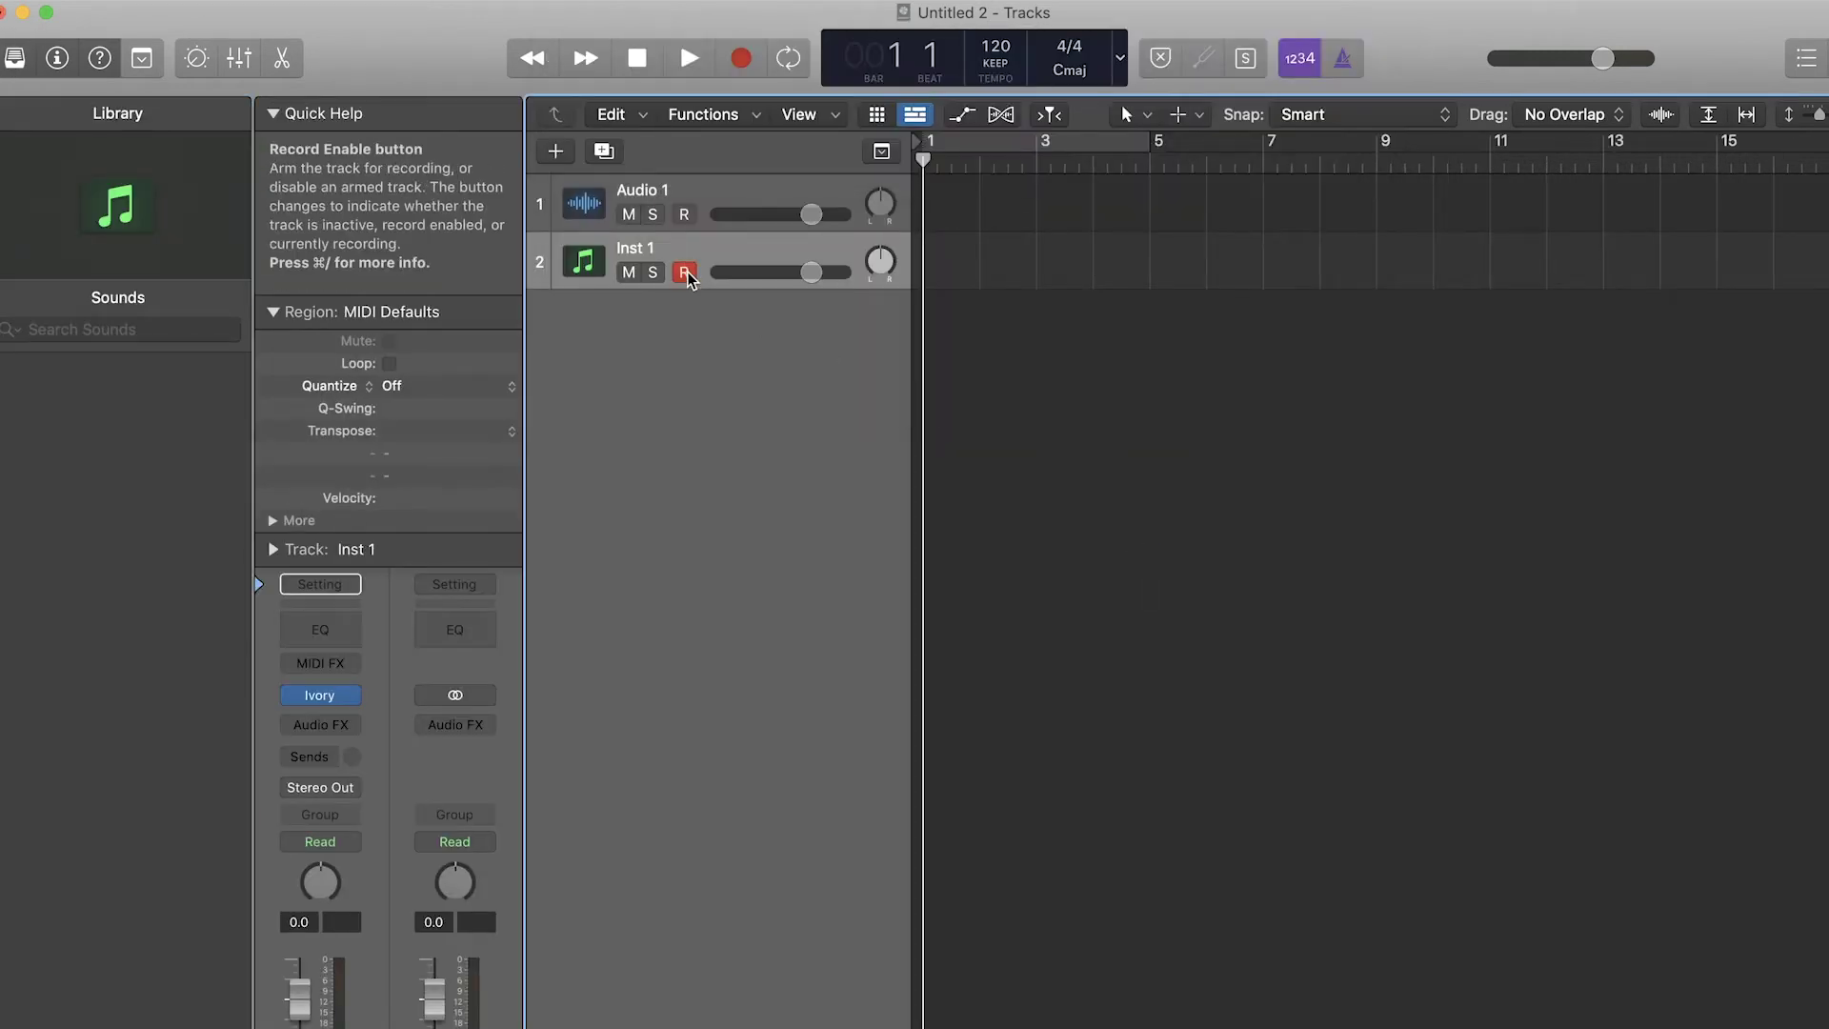
pyautogui.click(320, 695)
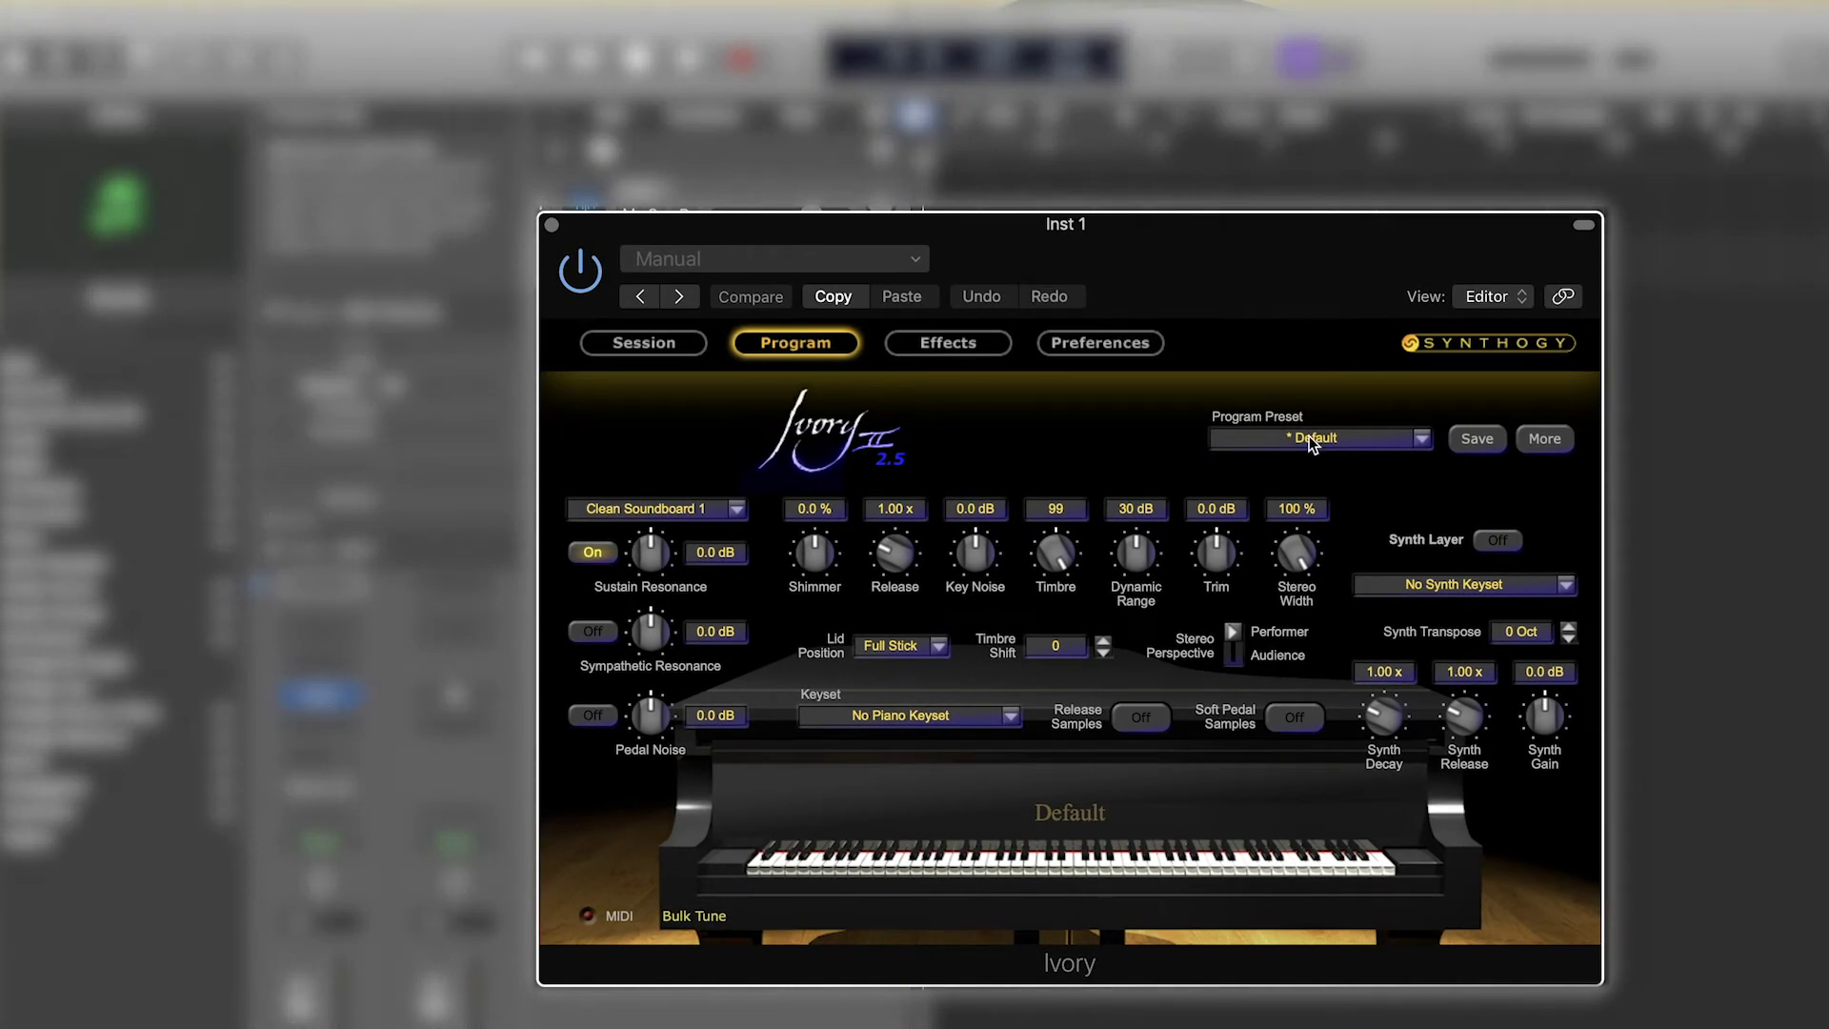
pyautogui.click(1315, 440)
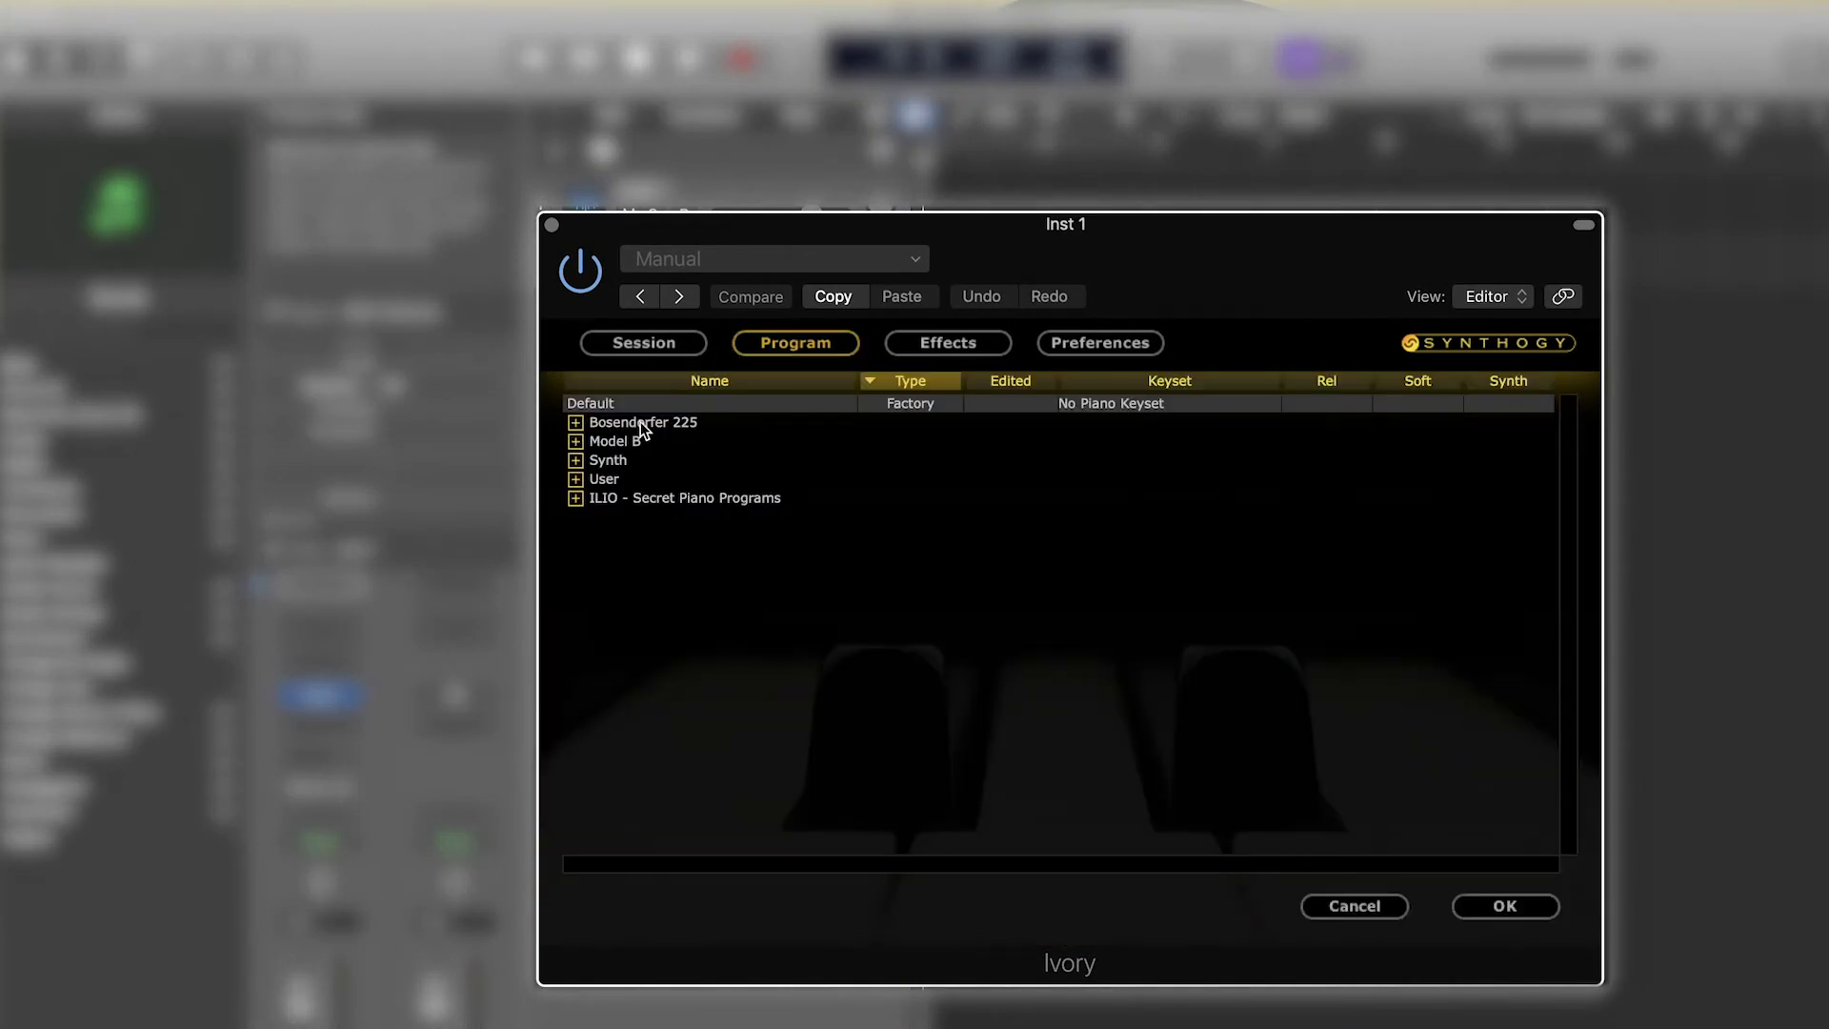
pyautogui.click(576, 498)
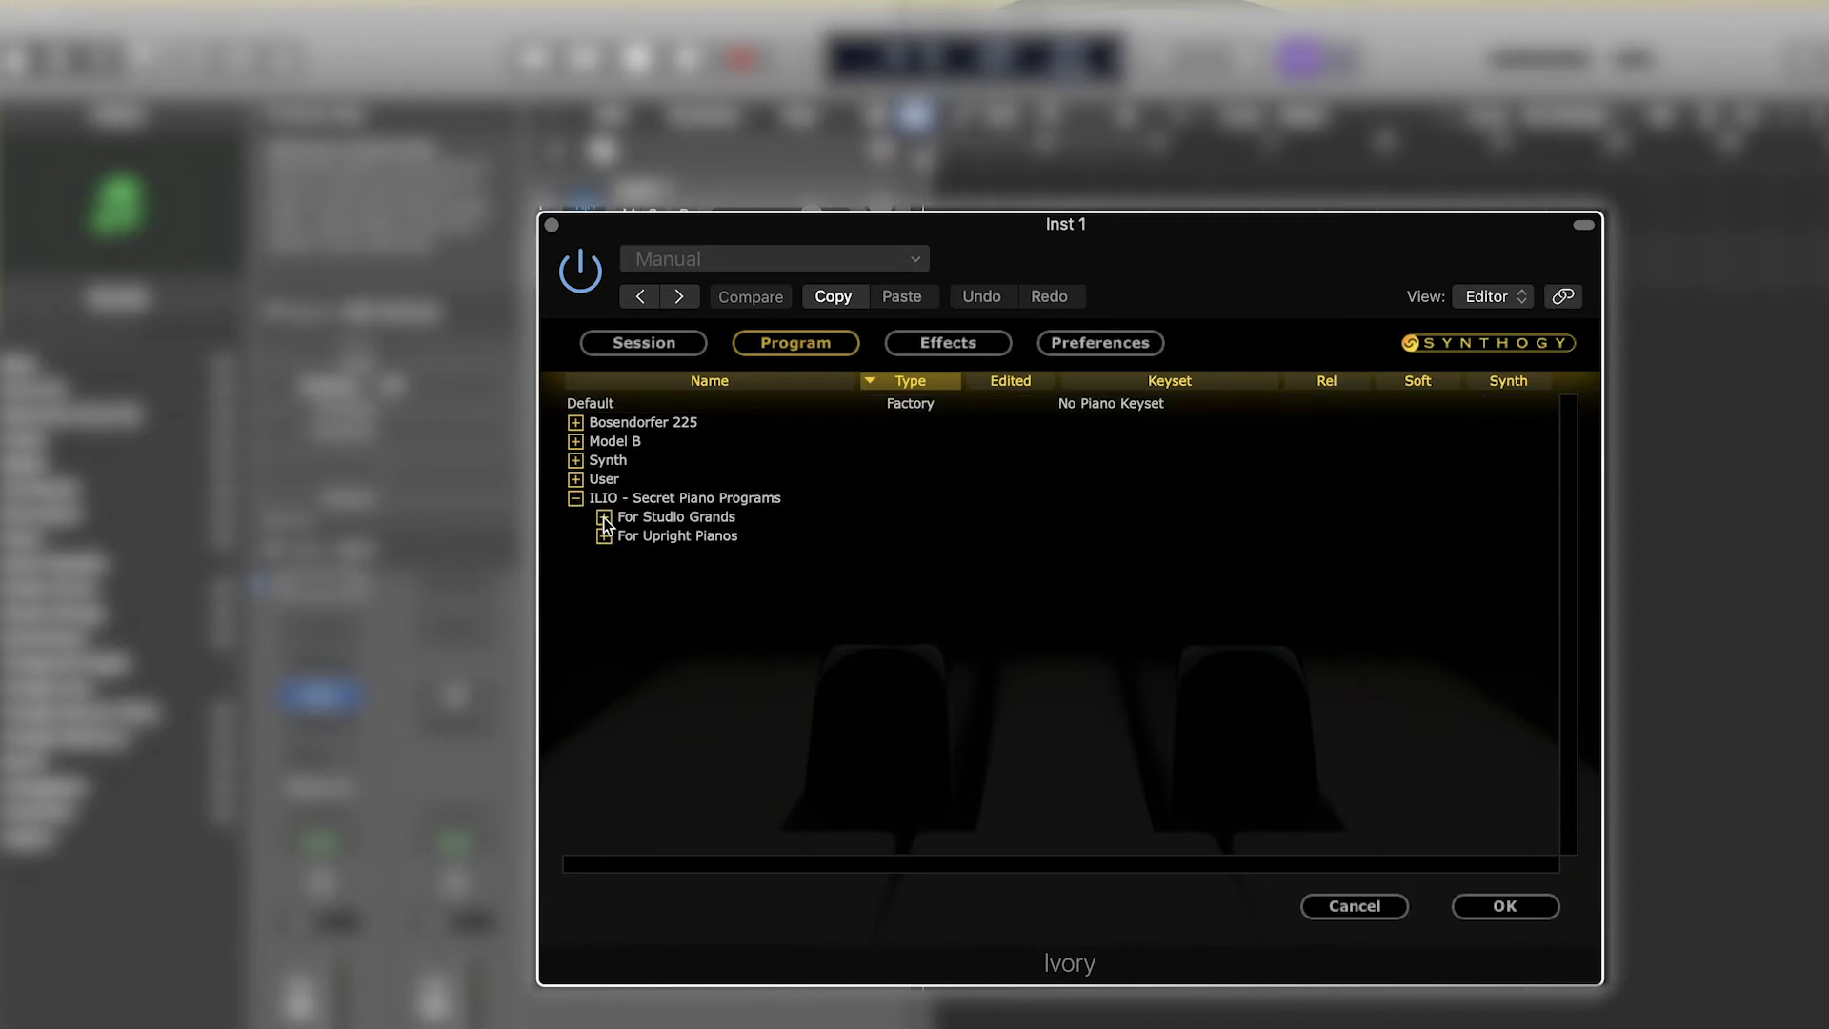
pyautogui.click(603, 517)
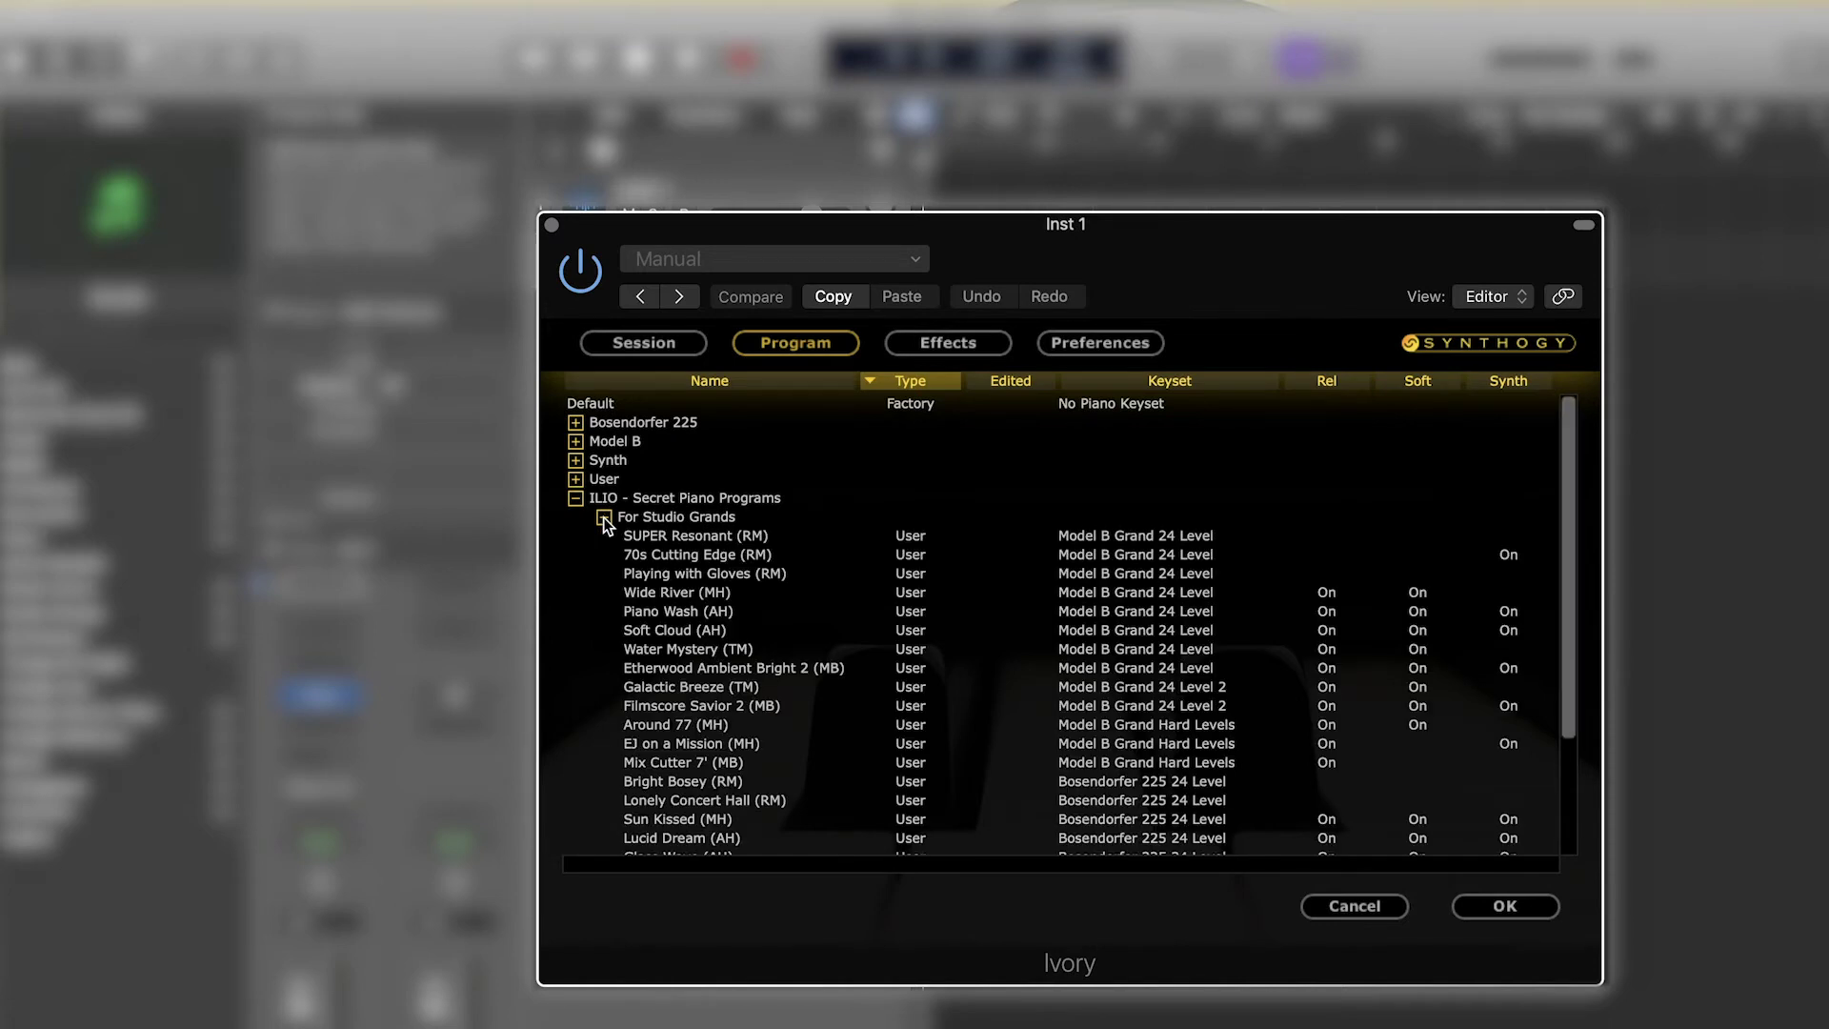
pyautogui.click(680, 535)
pyautogui.doubleClick(680, 534)
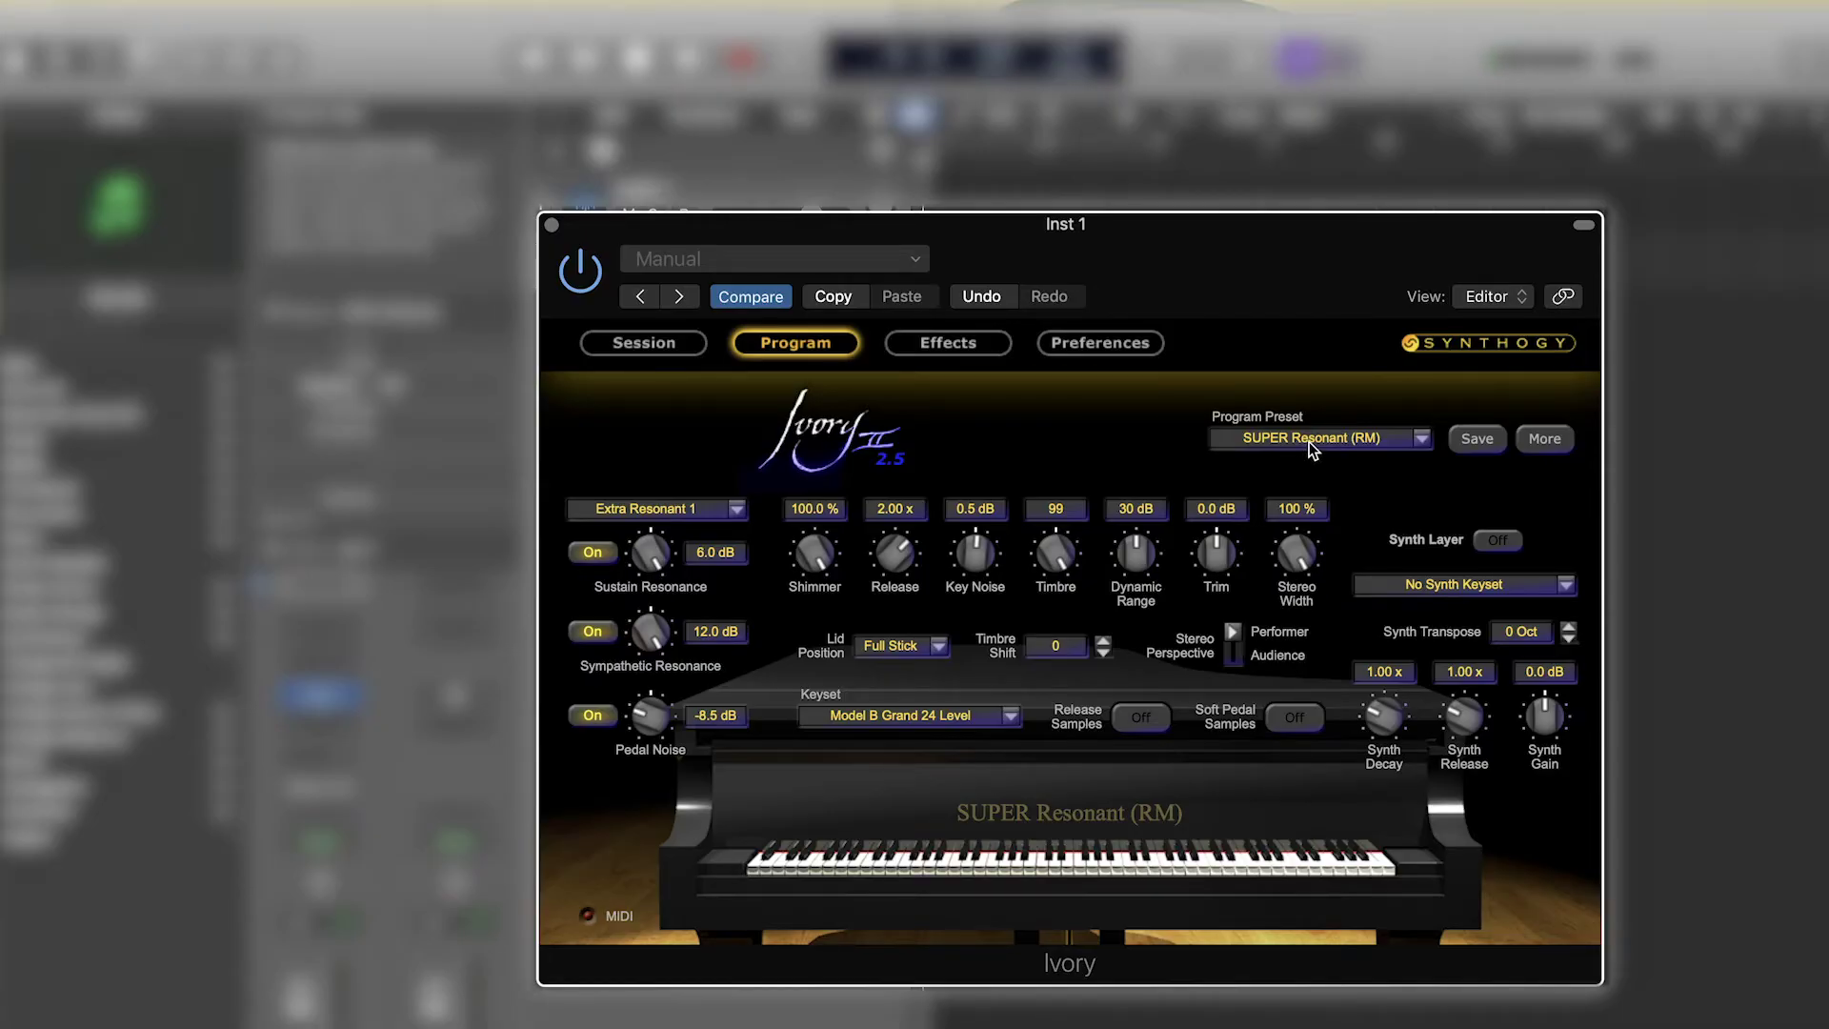
# Load Hopkins Bright Ambience (MB) from For Upright Pianos, then toggle its synth layer off and back on
pyautogui.click(1313, 442)
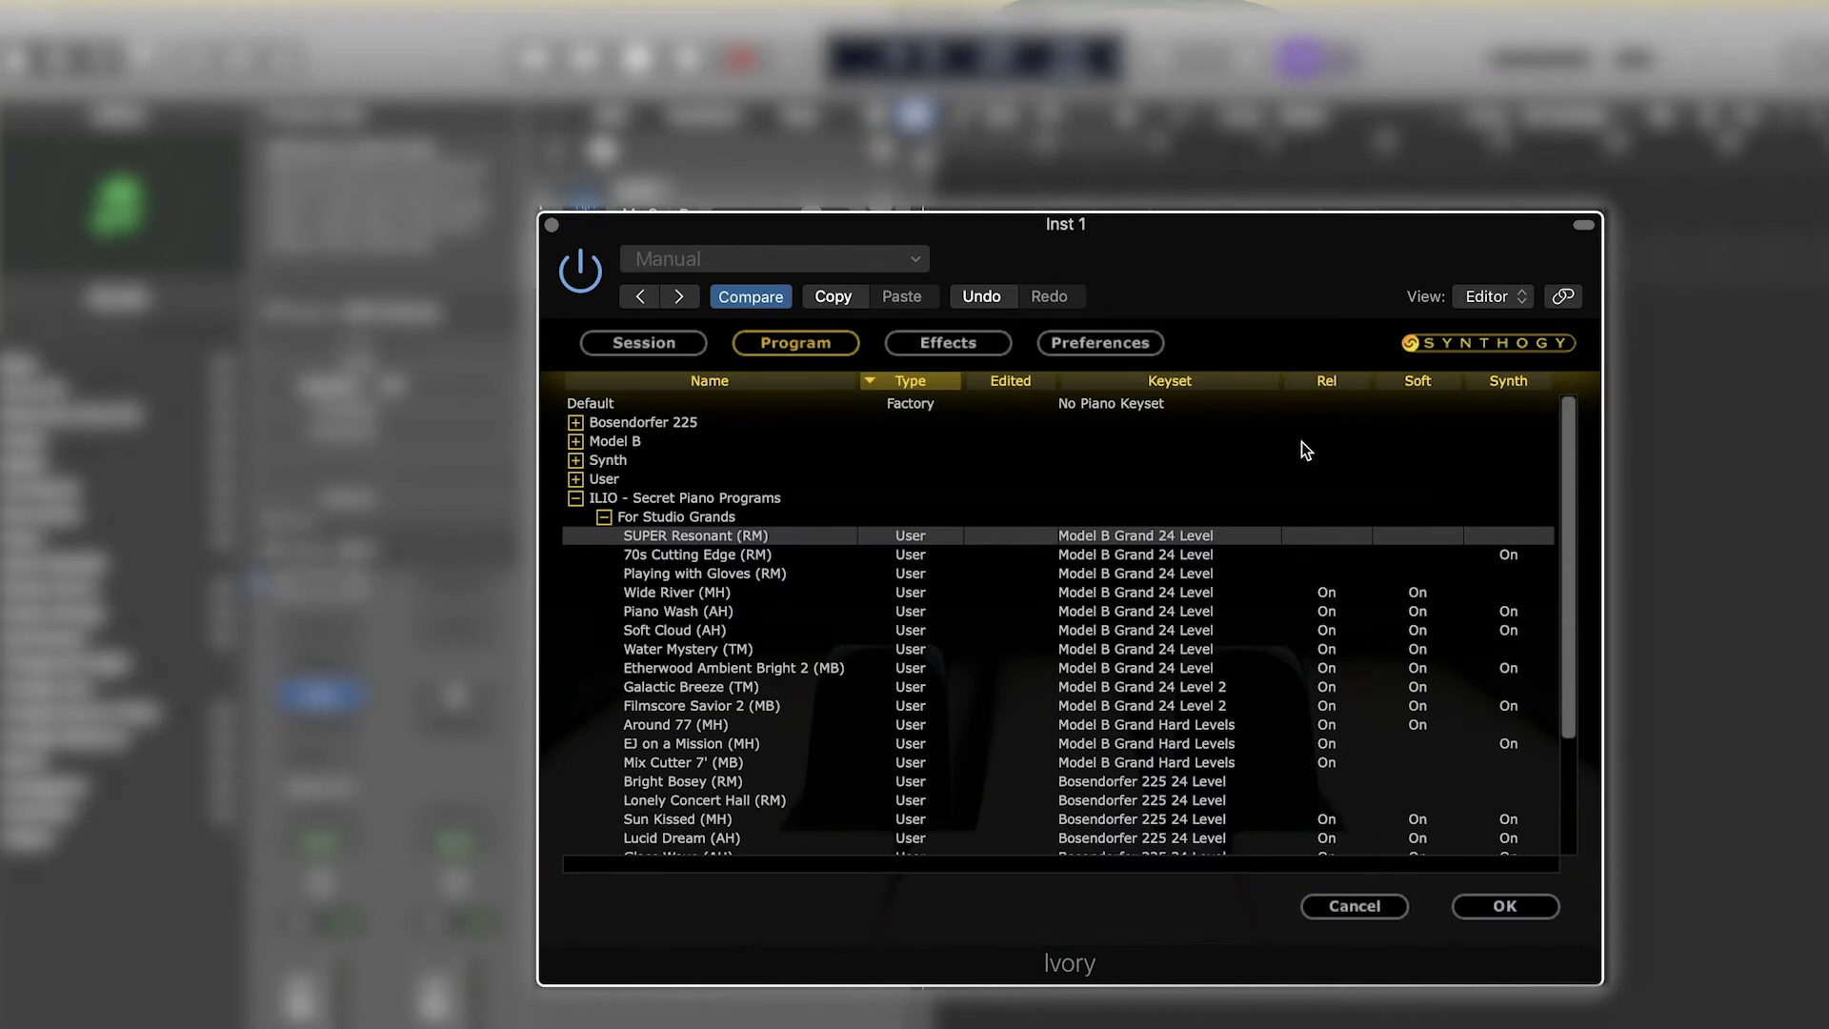
pyautogui.click(603, 519)
pyautogui.click(673, 535)
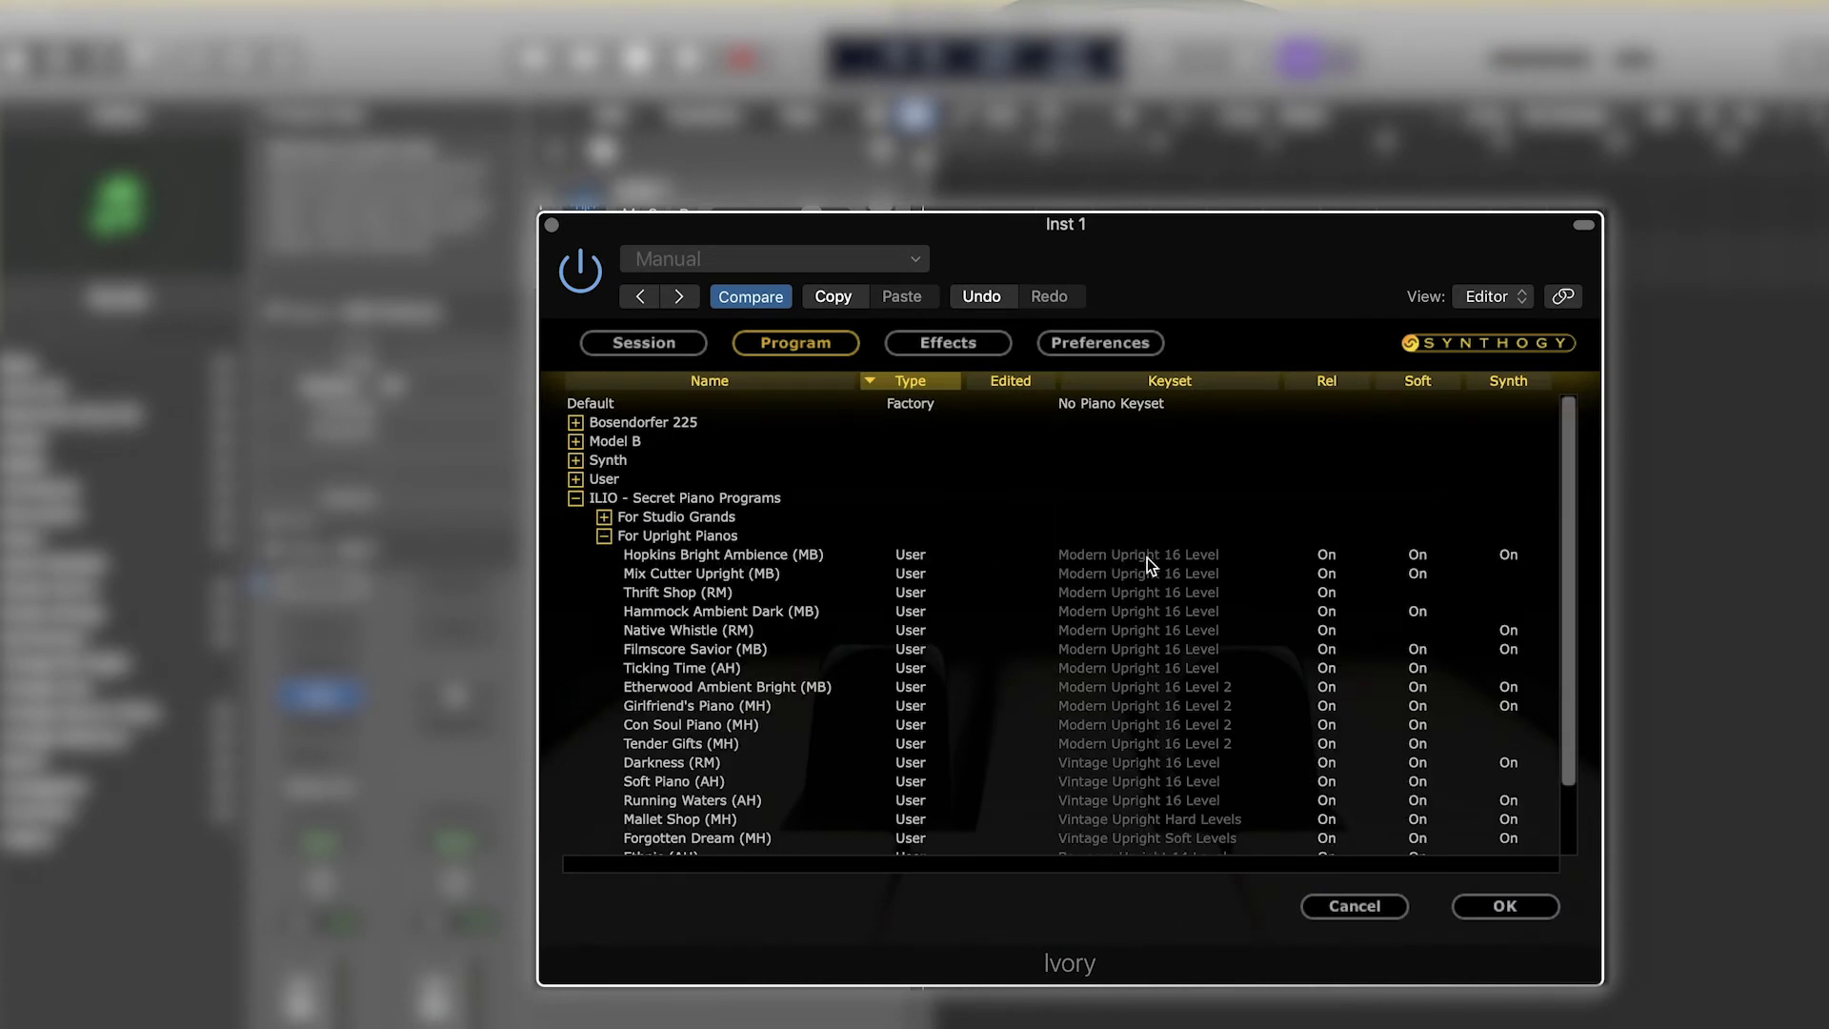
pyautogui.doubleClick(838, 557)
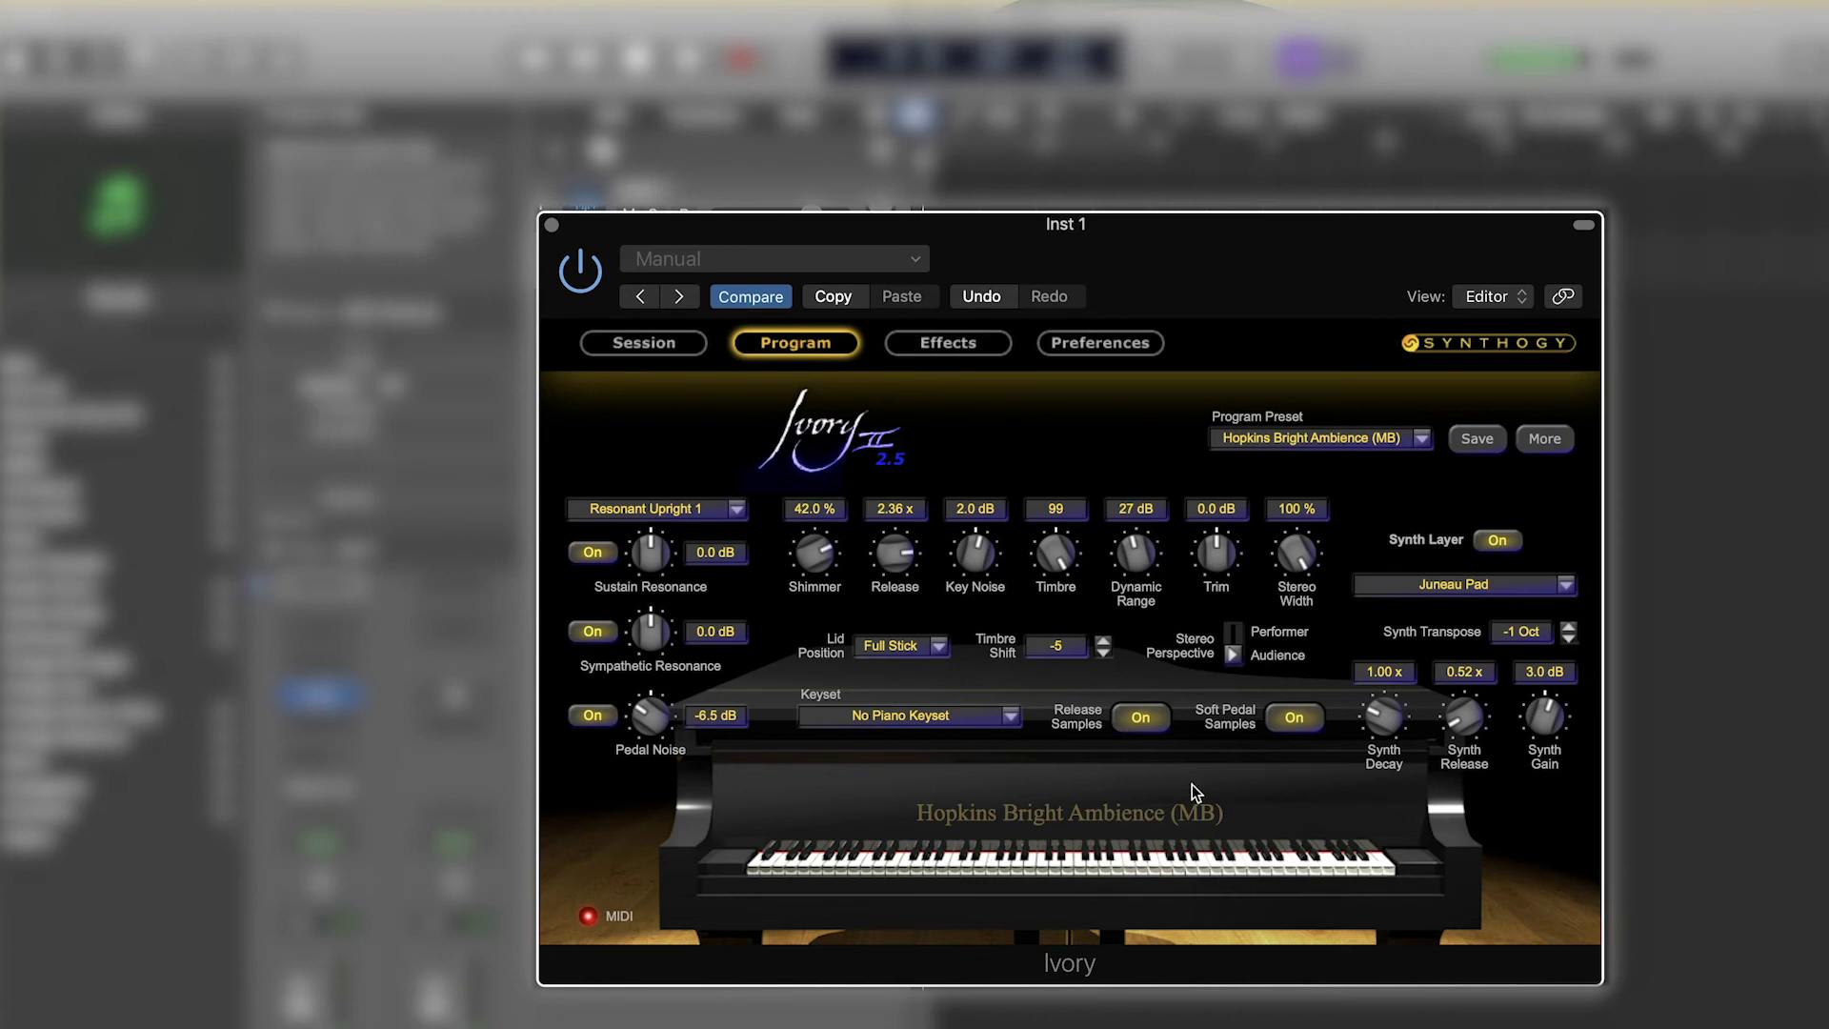
pyautogui.click(1496, 540)
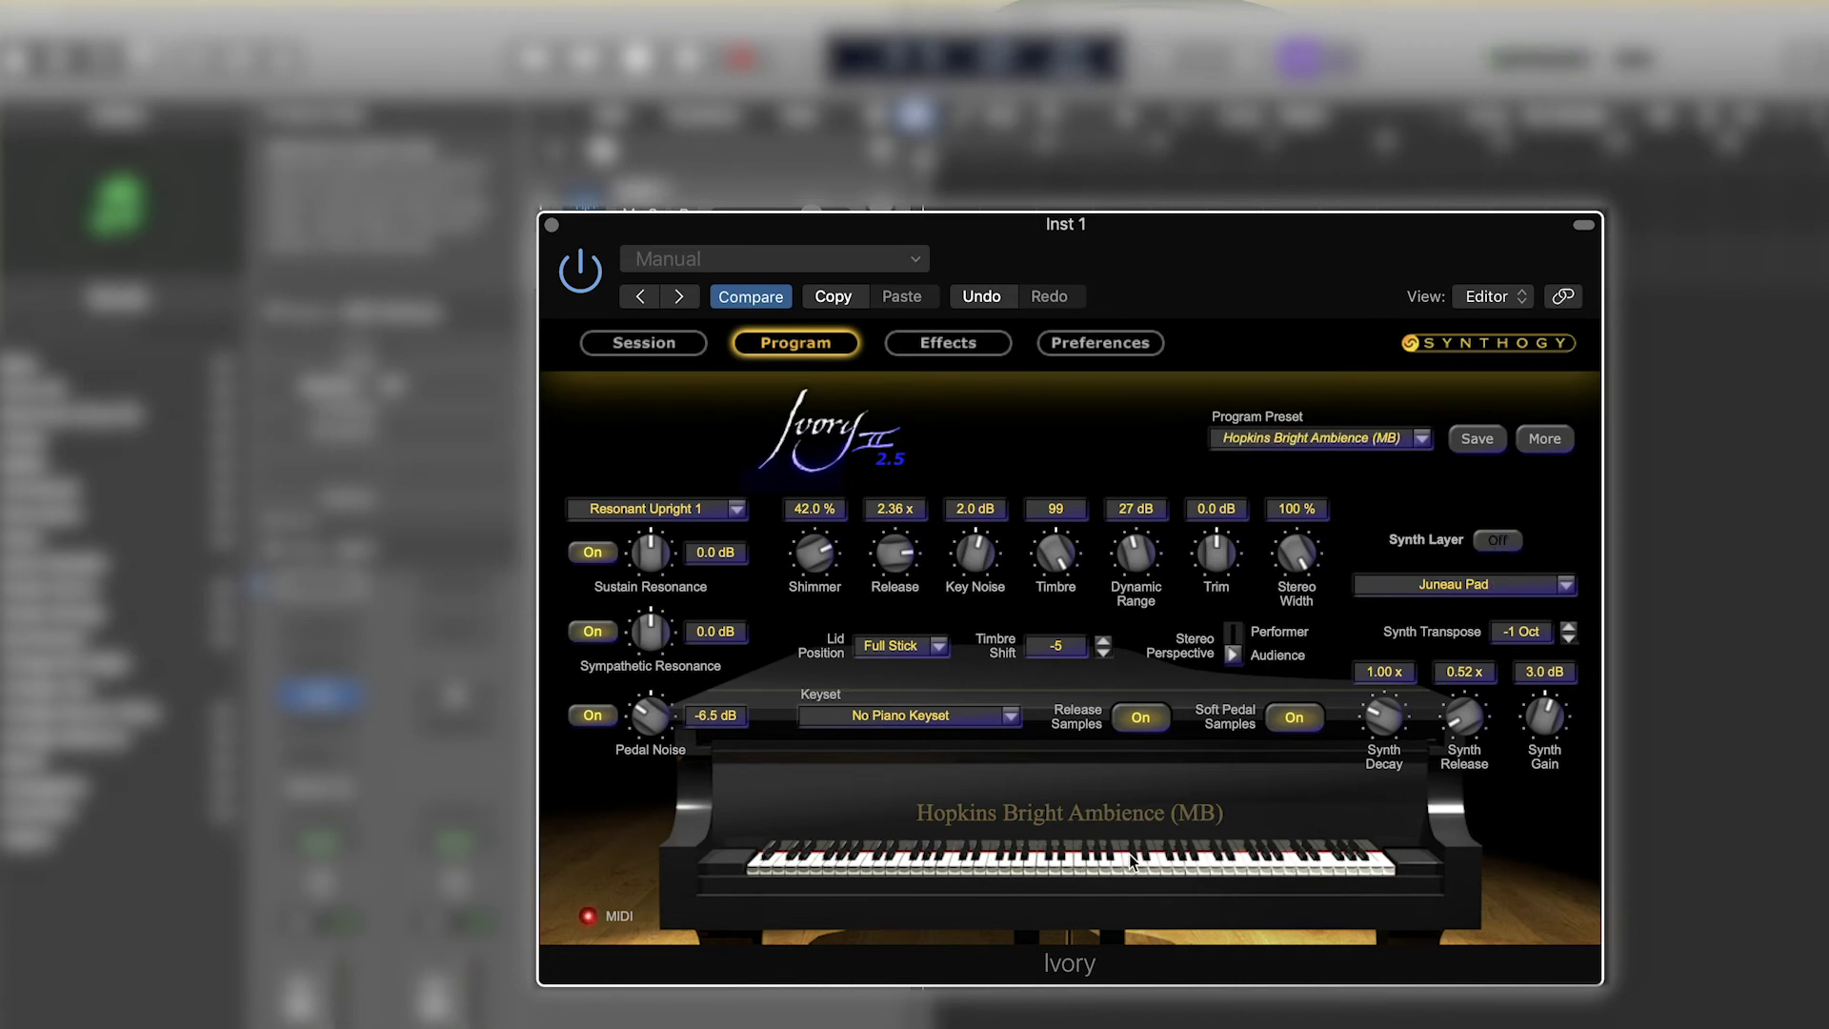
pyautogui.click(1499, 537)
# Load the Model B Grand 24 Level keyset from the Model_B_II keysets
pyautogui.click(922, 722)
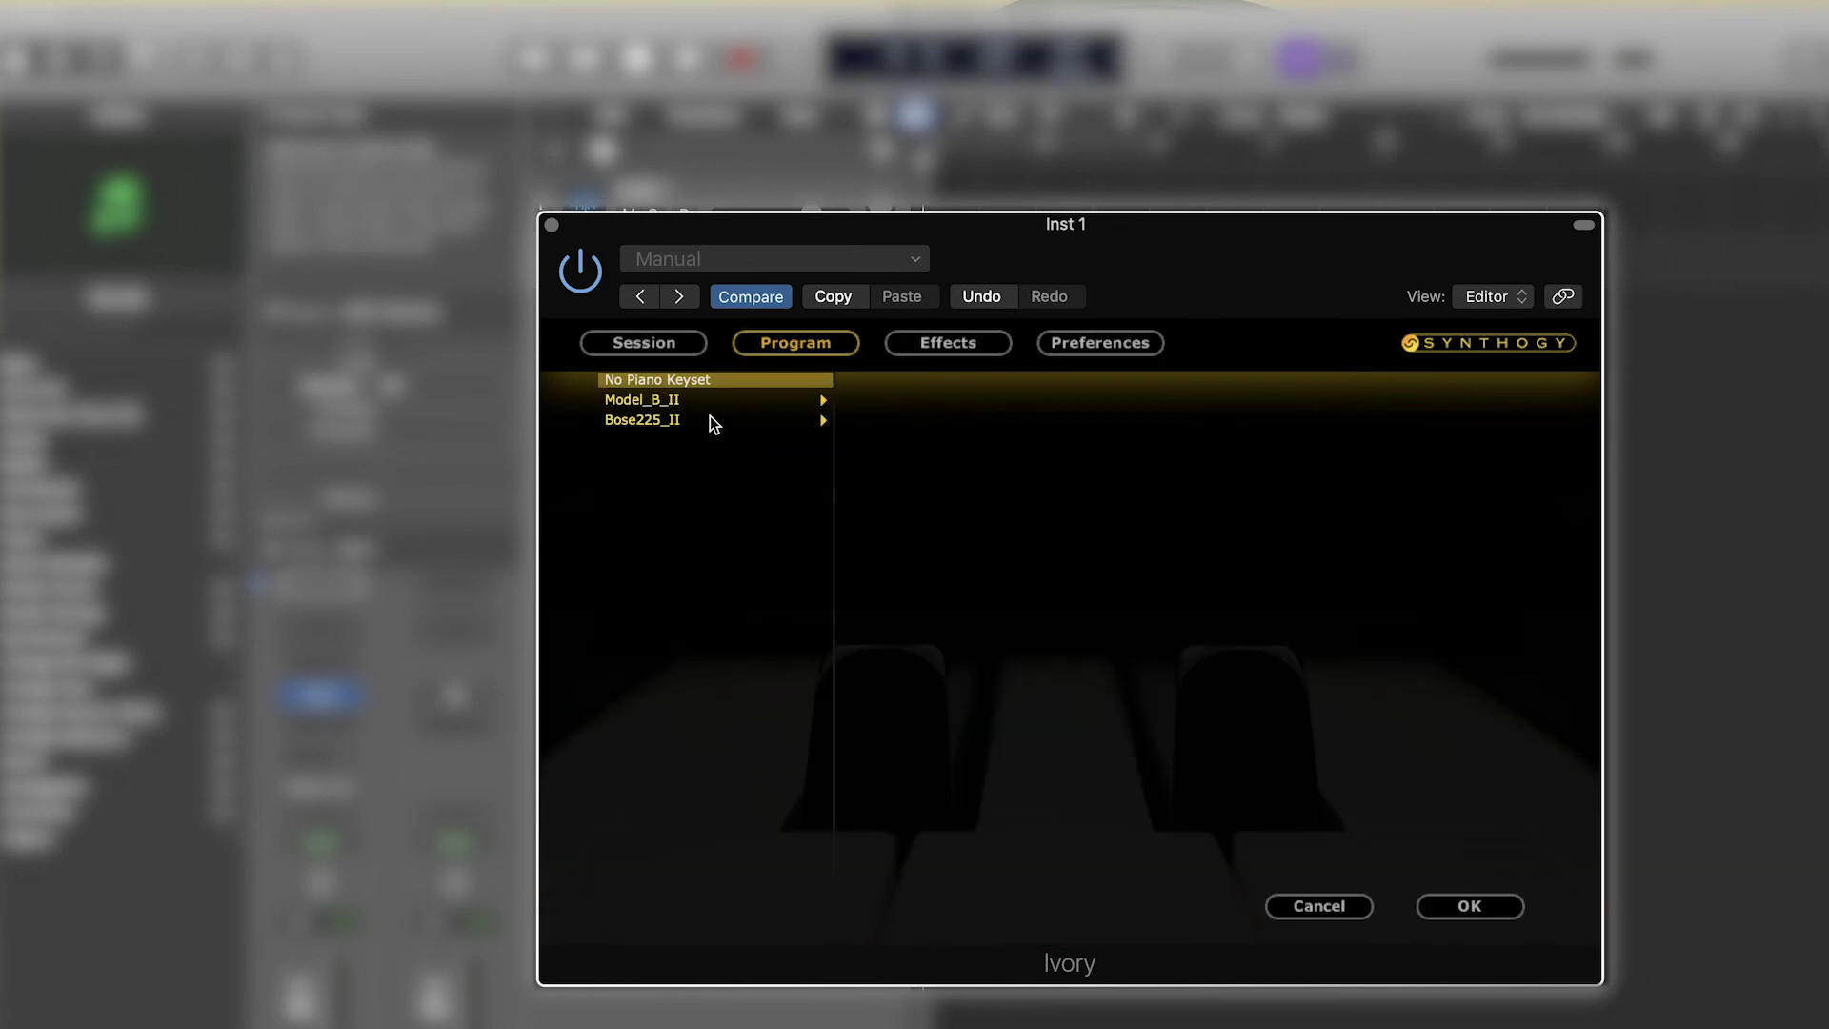
pyautogui.click(677, 401)
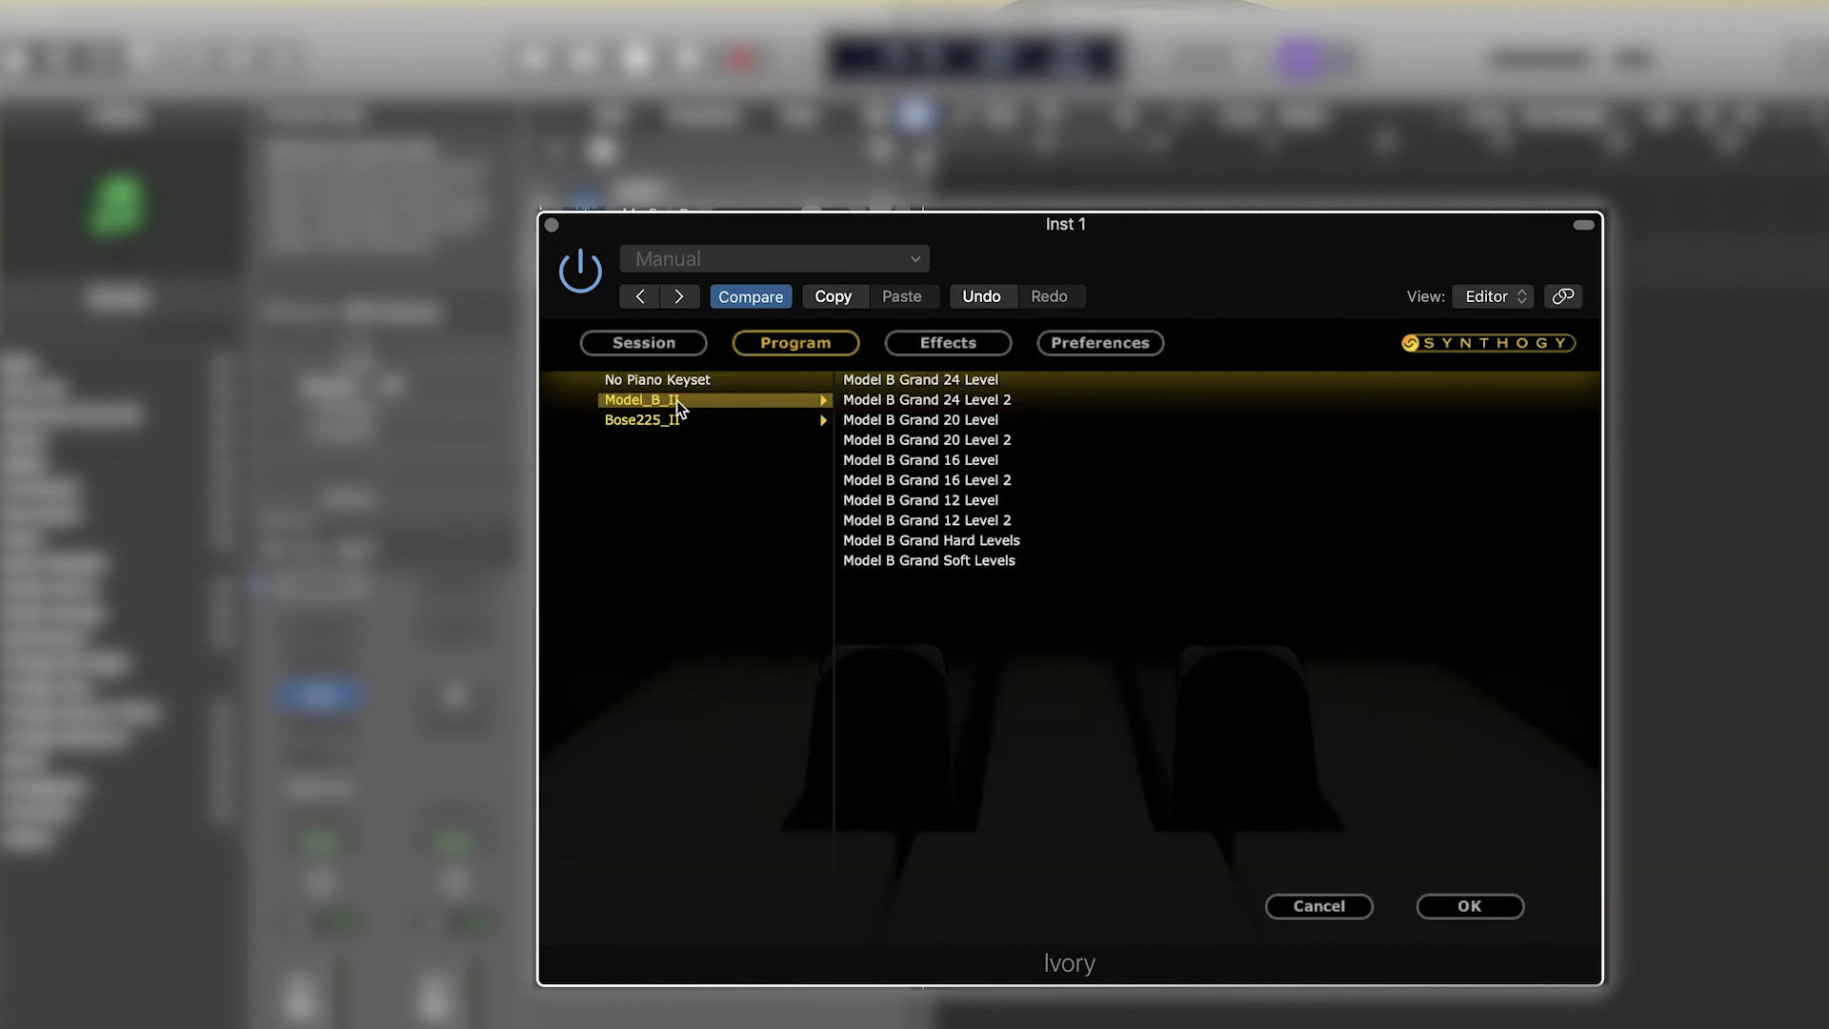
pyautogui.doubleClick(957, 381)
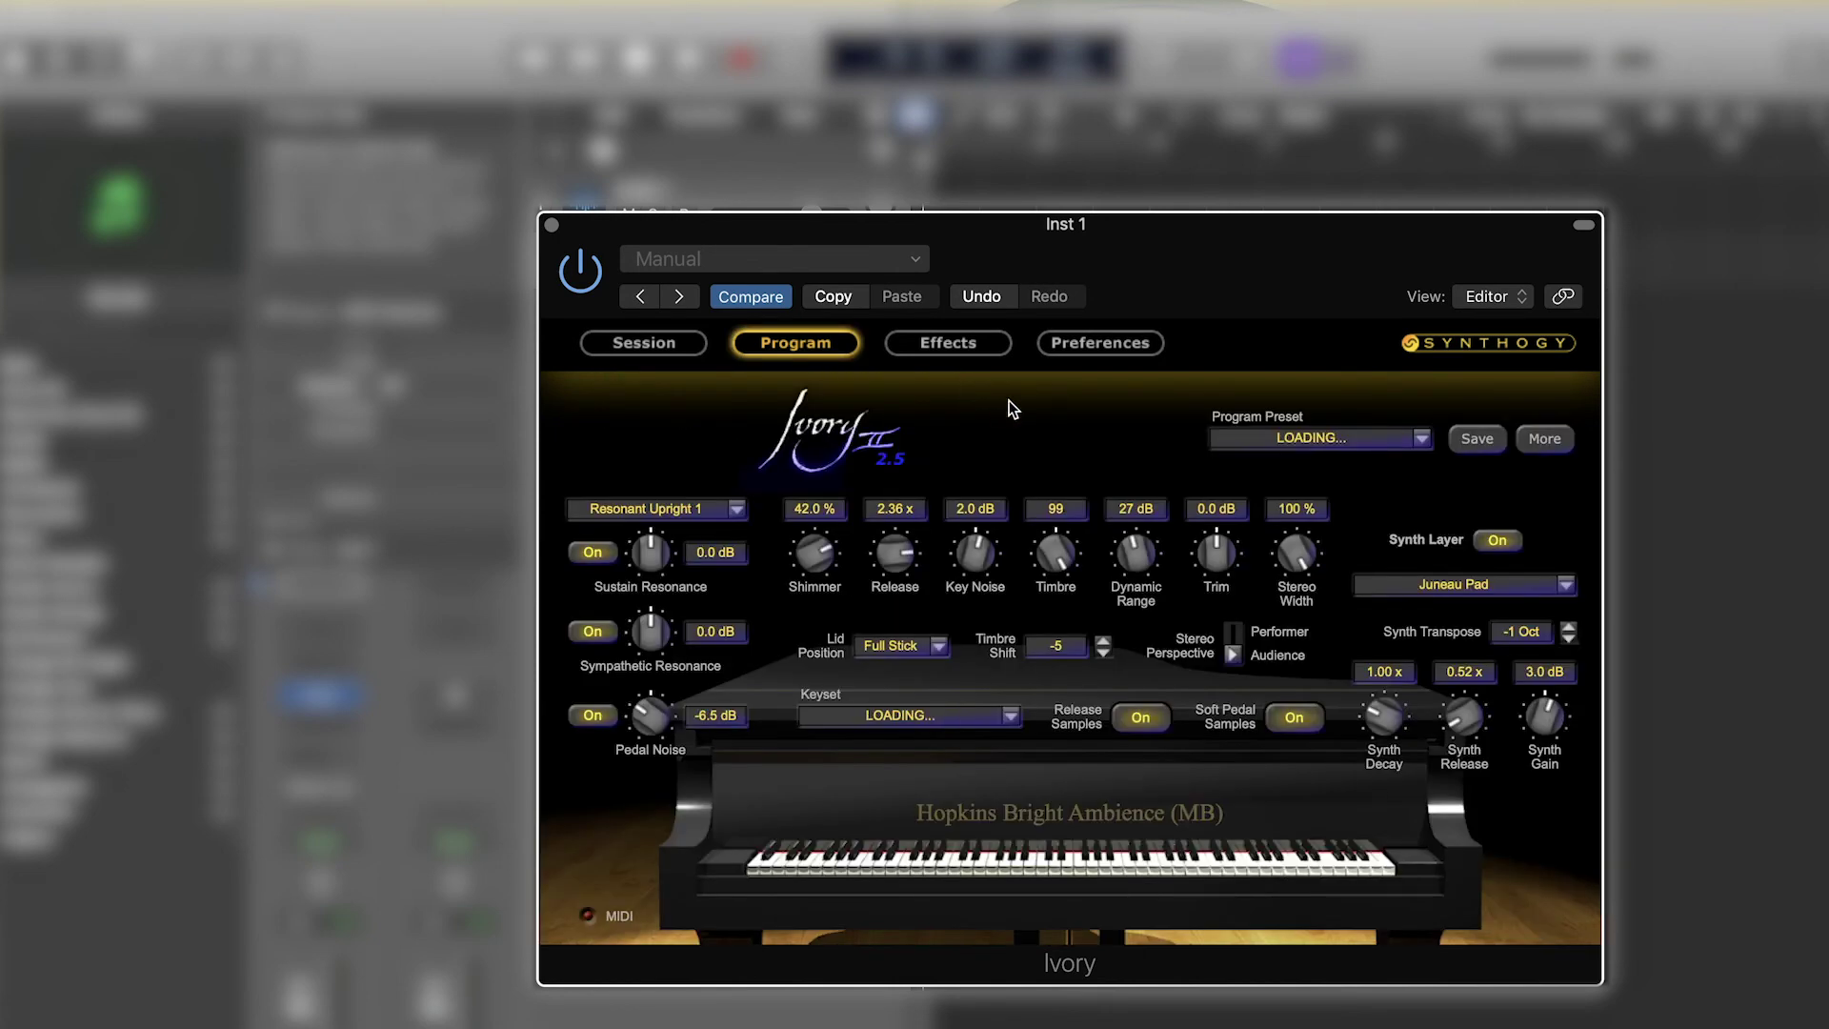